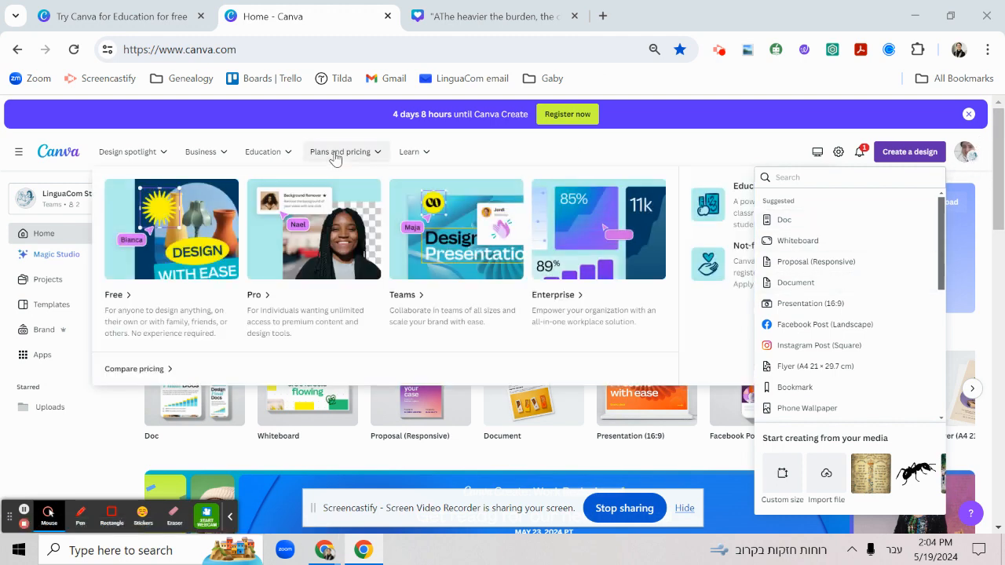
View the Canva for Education page, return to the Canva home page and close the list of design types
{"action": "left_click", "coordinate": [95, 23]}
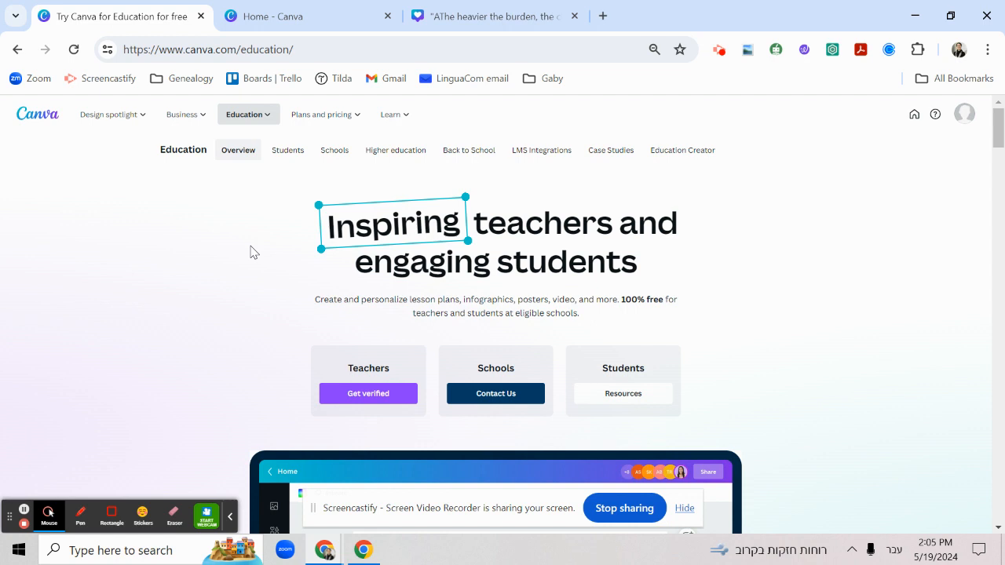
{"action": "left_click", "coordinate": [306, 16]}
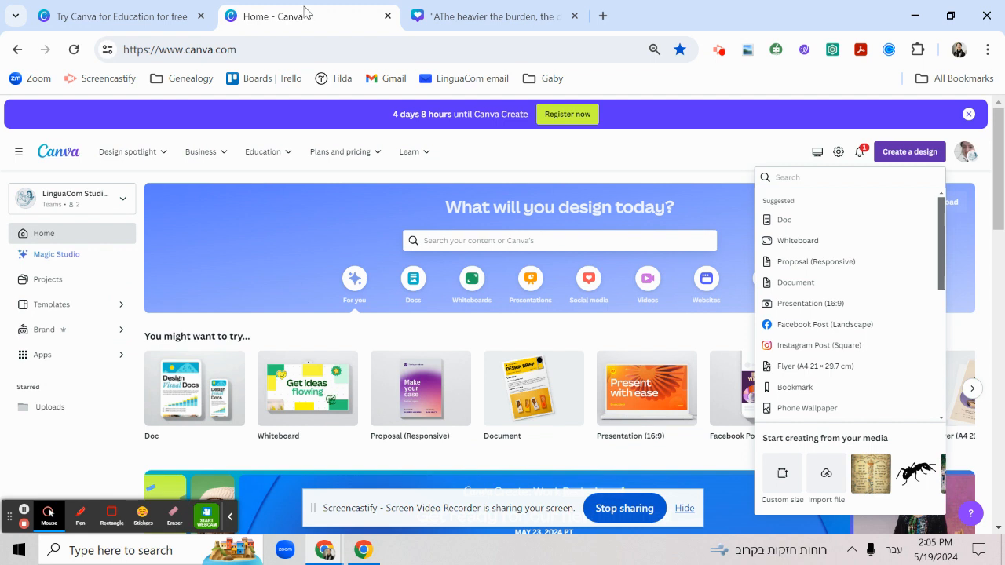
{"action": "left_click", "coordinate": [614, 157]}
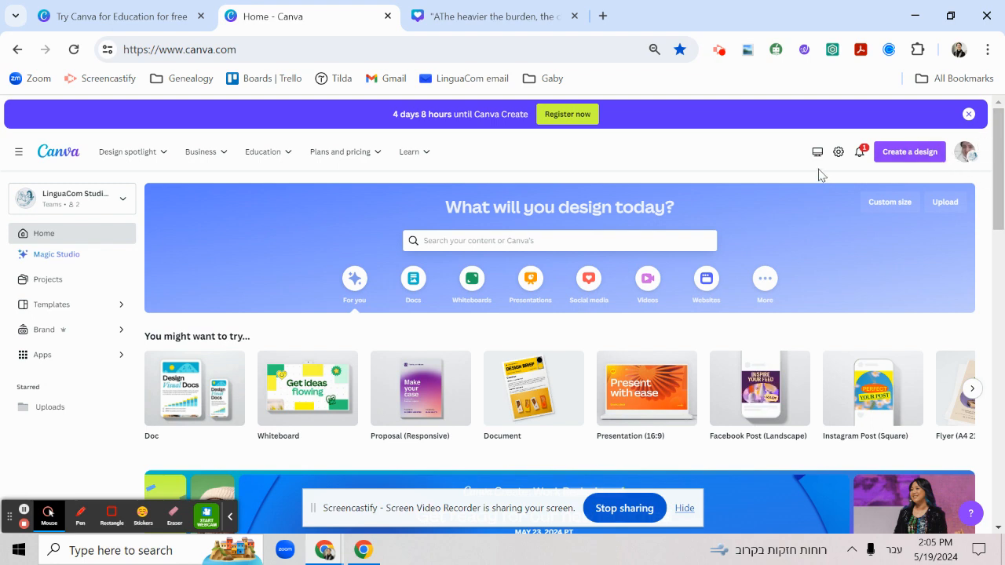
Show the account's teams and options on the home page, and check the open quote design before returning home
{"action": "left_click", "coordinate": [974, 161]}
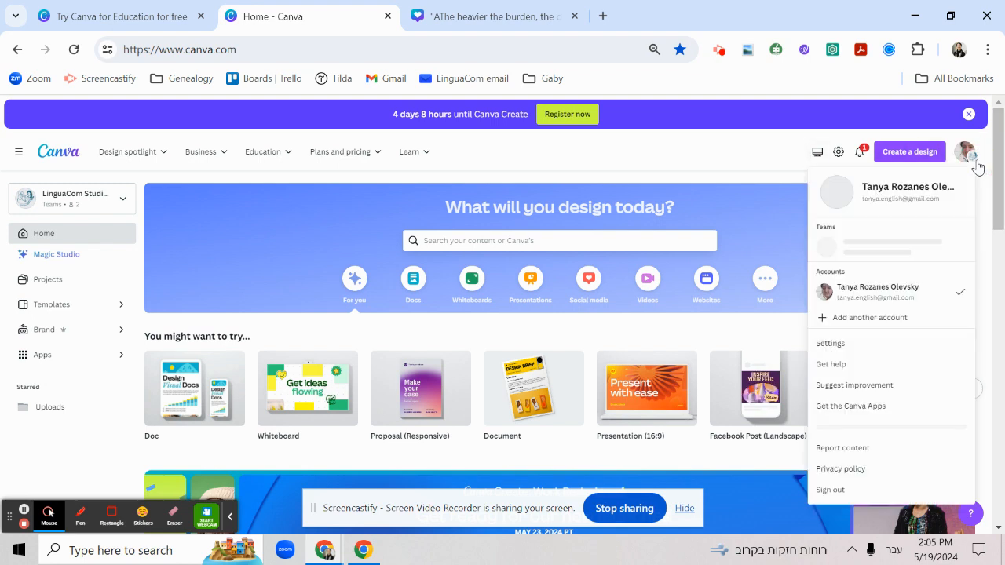
{"action": "mouse_move", "coordinate": [306, 148]}
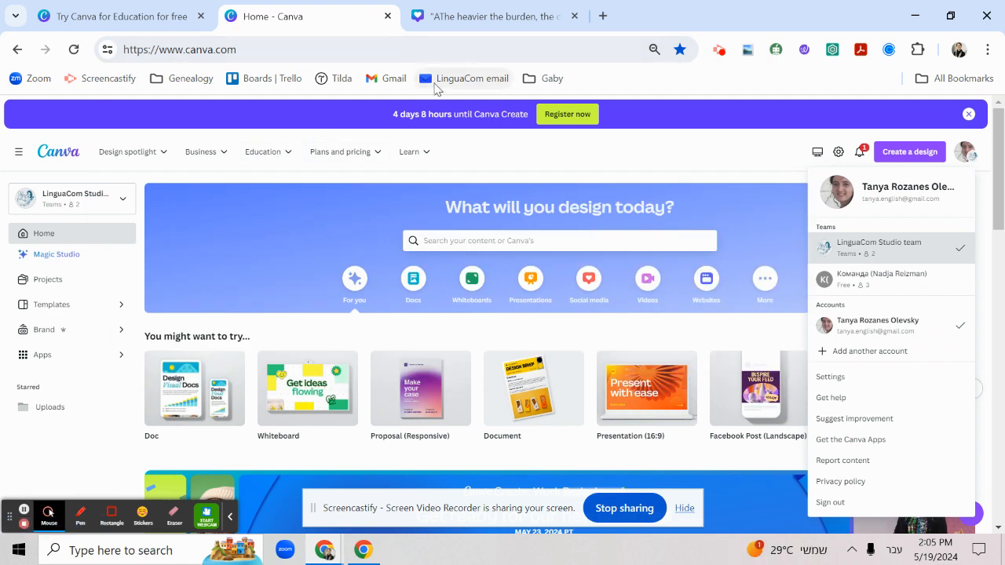
{"action": "left_click", "coordinate": [453, 22]}
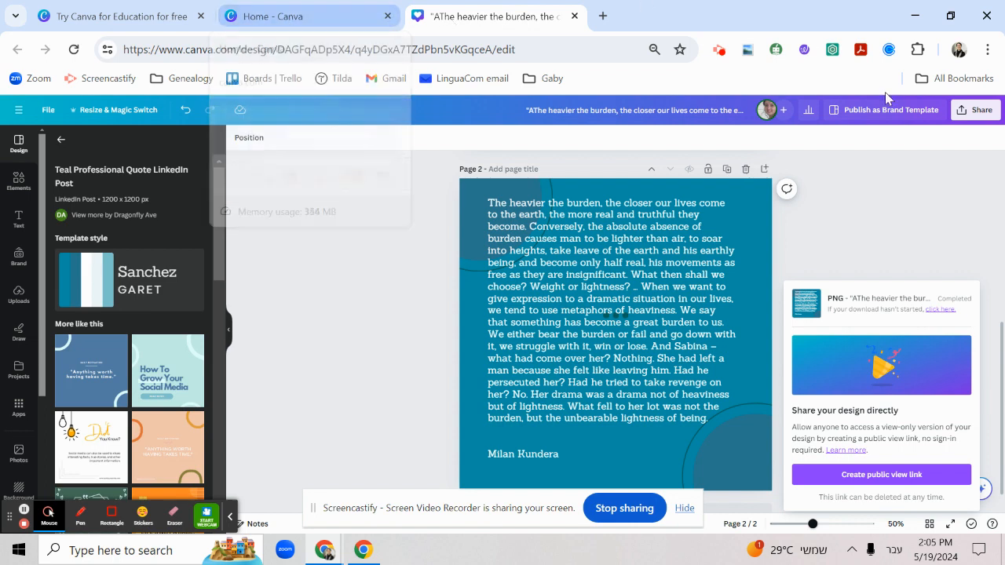
{"action": "left_click", "coordinate": [313, 19]}
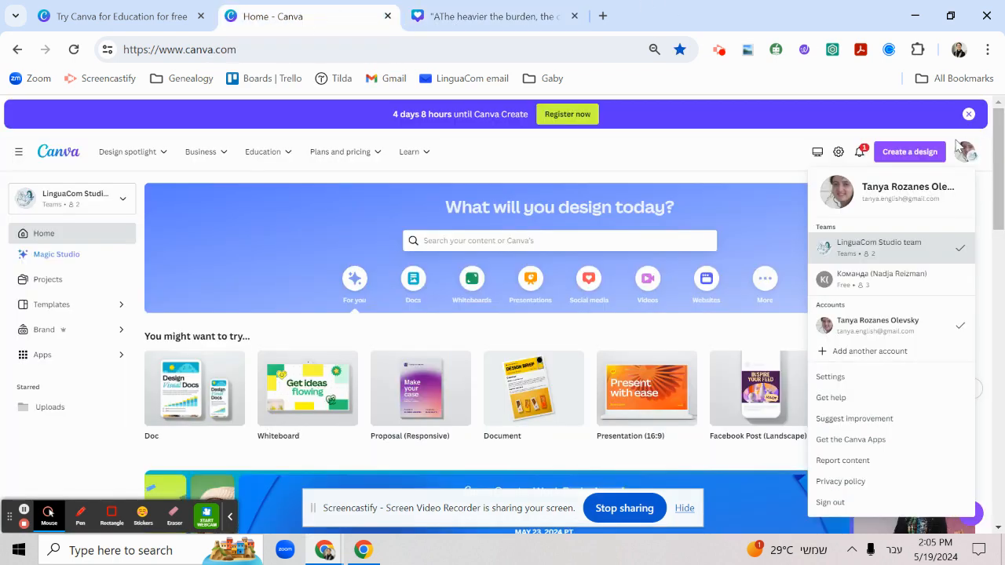
Browse the suggested design types for a new design and create a blank Doc
{"action": "left_click", "coordinate": [915, 153]}
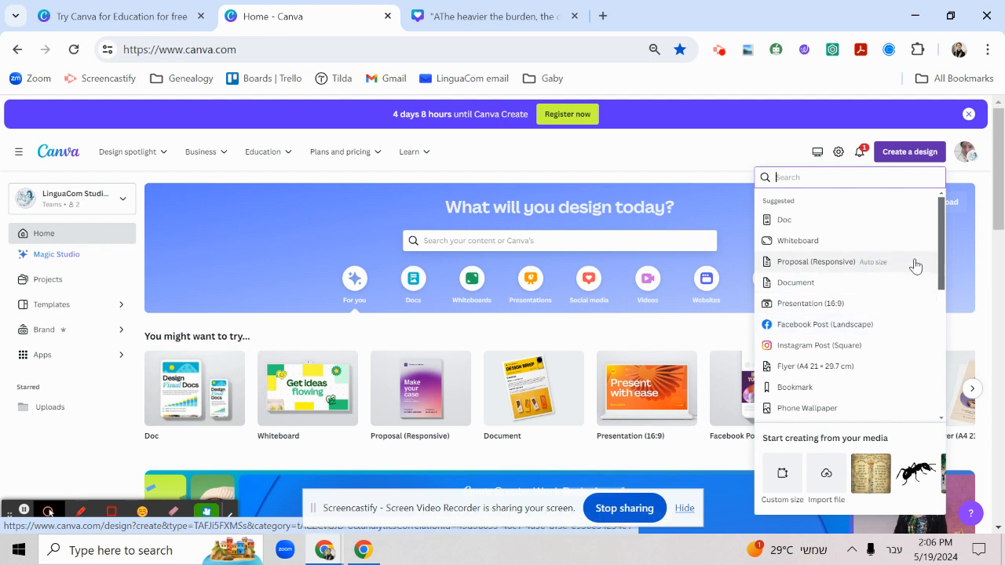
{"action": "left_click_drag", "start_coordinate": [939, 256], "coordinate": [938, 385]}
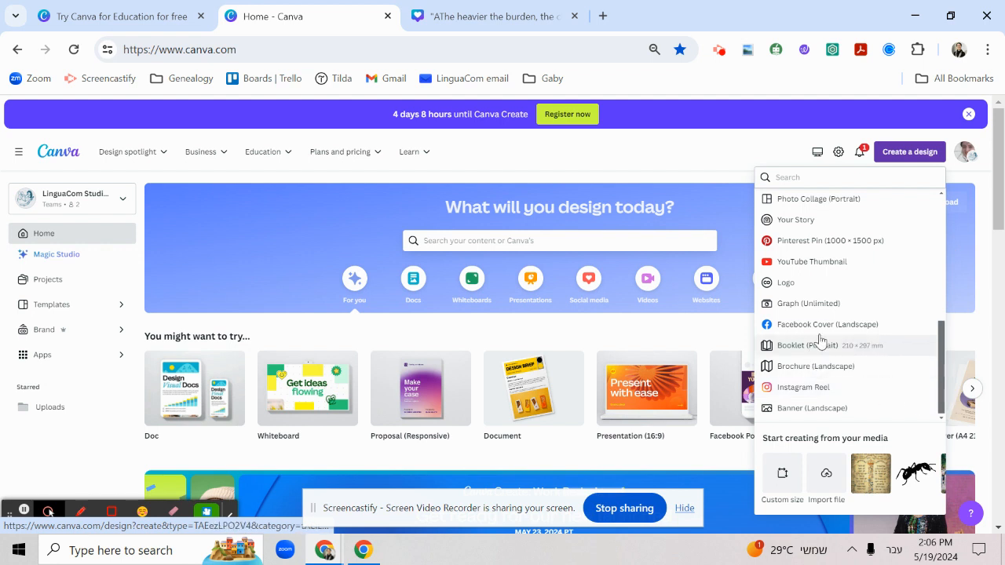
{"action": "left_click_drag", "start_coordinate": [942, 386], "coordinate": [913, 209]}
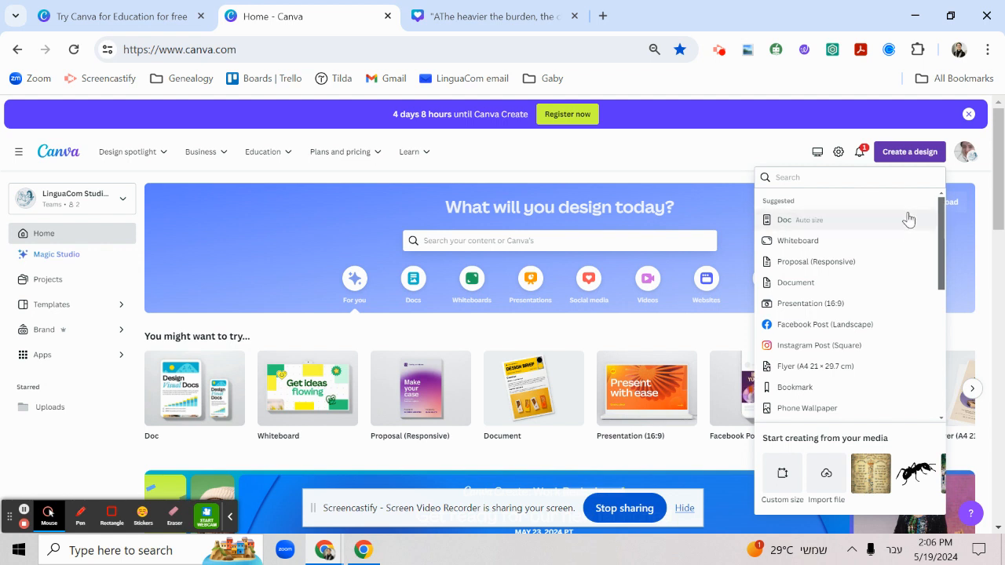
{"action": "left_click", "coordinate": [802, 221]}
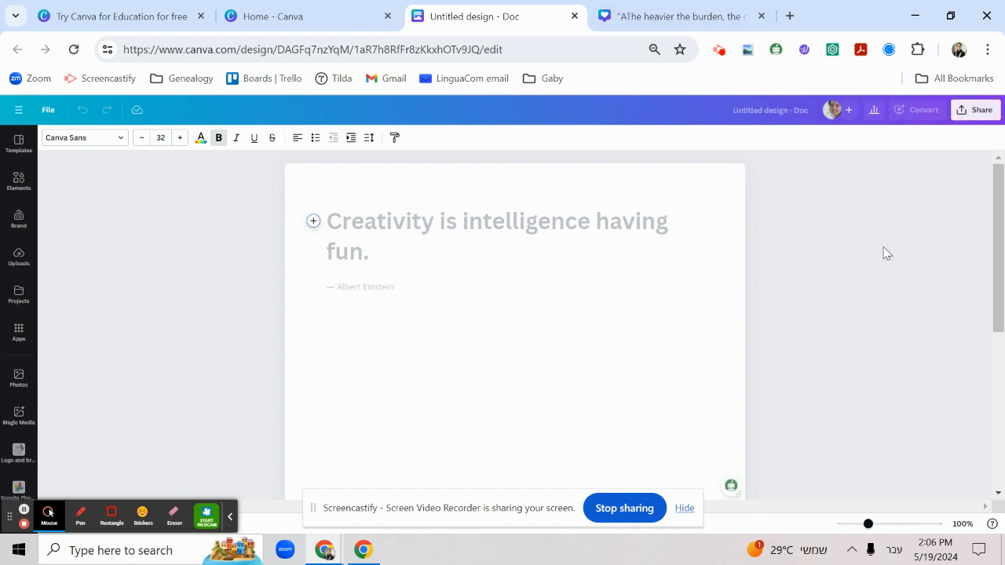
Create a new Presentation (16:9) design from the Canva home page and browse its suggested templates
{"action": "left_click", "coordinate": [270, 14]}
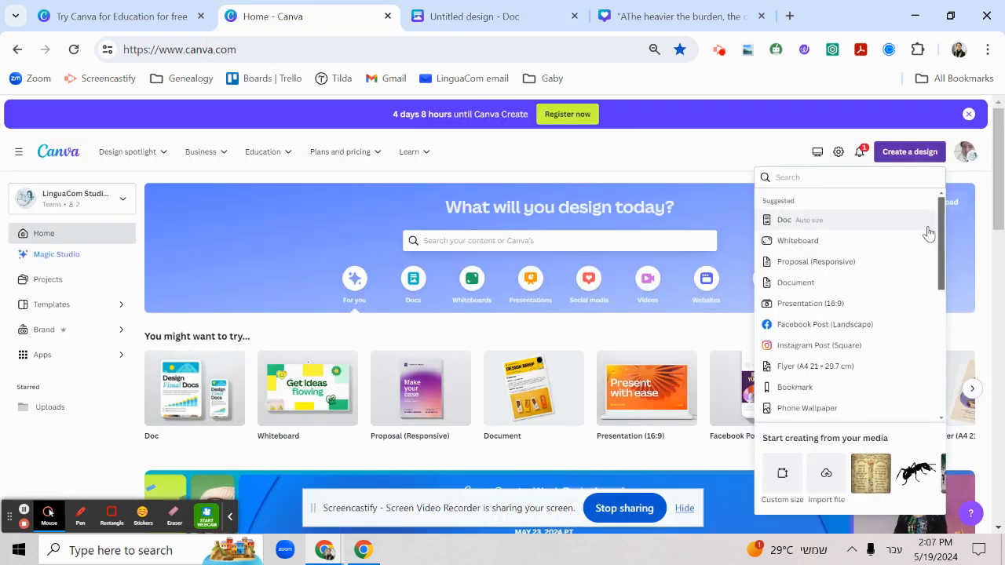
{"action": "left_click", "coordinate": [799, 303]}
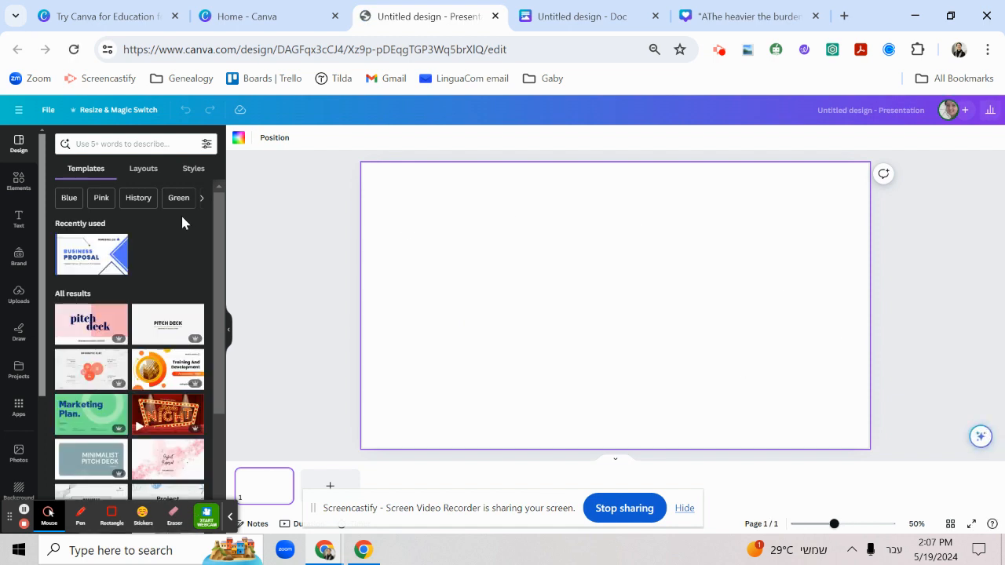
{"action": "left_click_drag", "start_coordinate": [217, 206], "coordinate": [223, 419]}
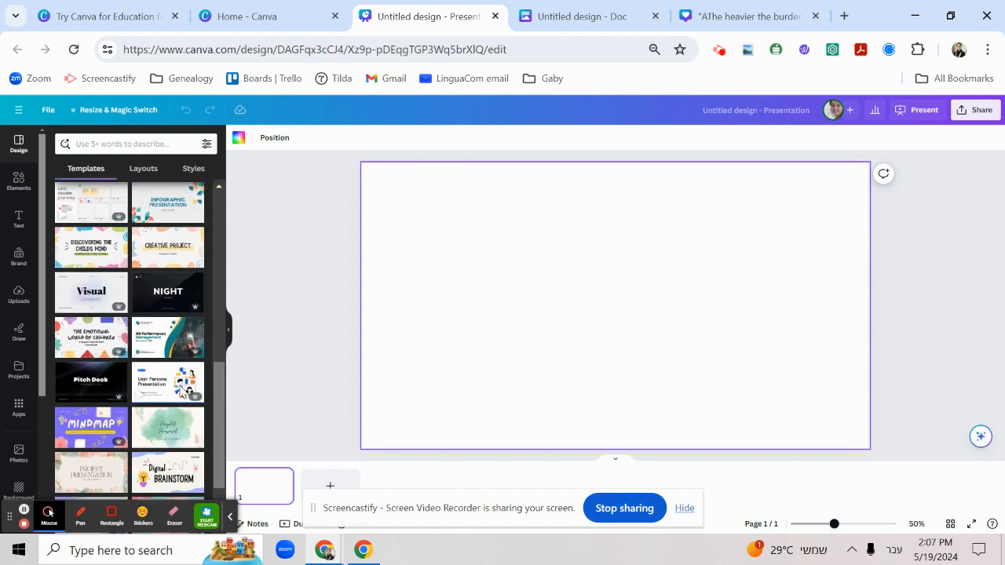
Search the presentation templates for "modal verbs", using the English keyboard layout
{"action": "left_click", "coordinate": [135, 143]}
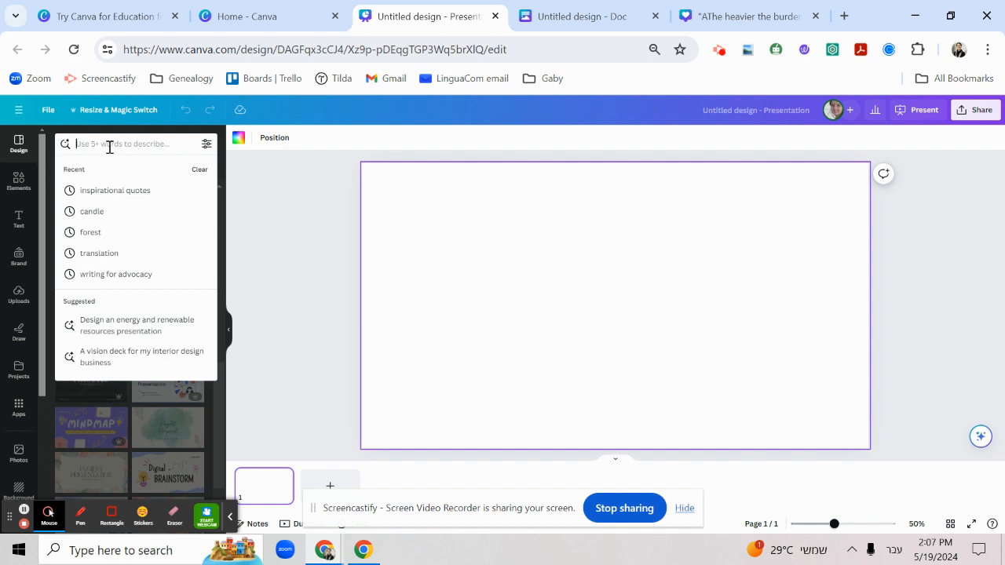
{"action": "left_click", "coordinate": [110, 148]}
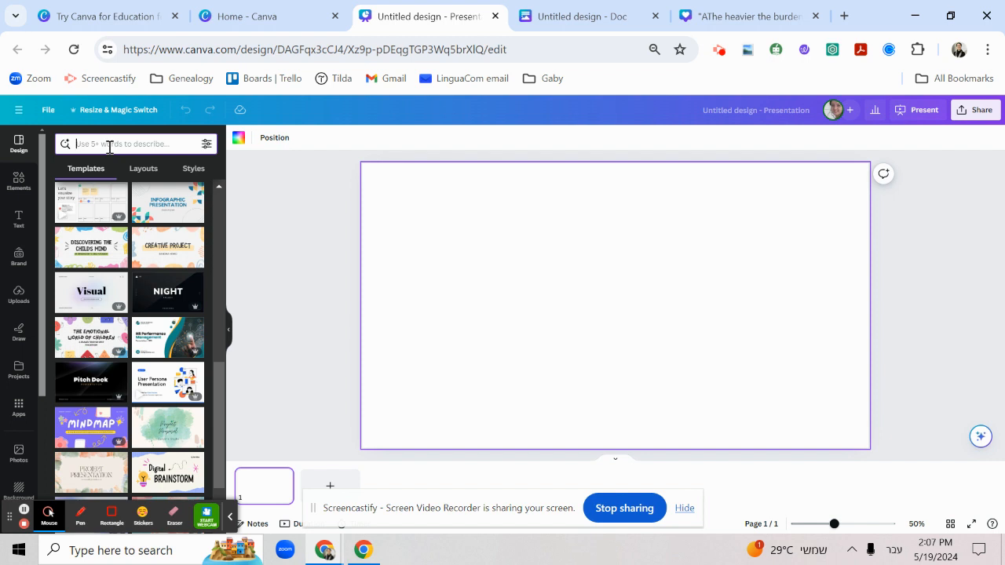
{"action": "type", "text": "צמגשך"}
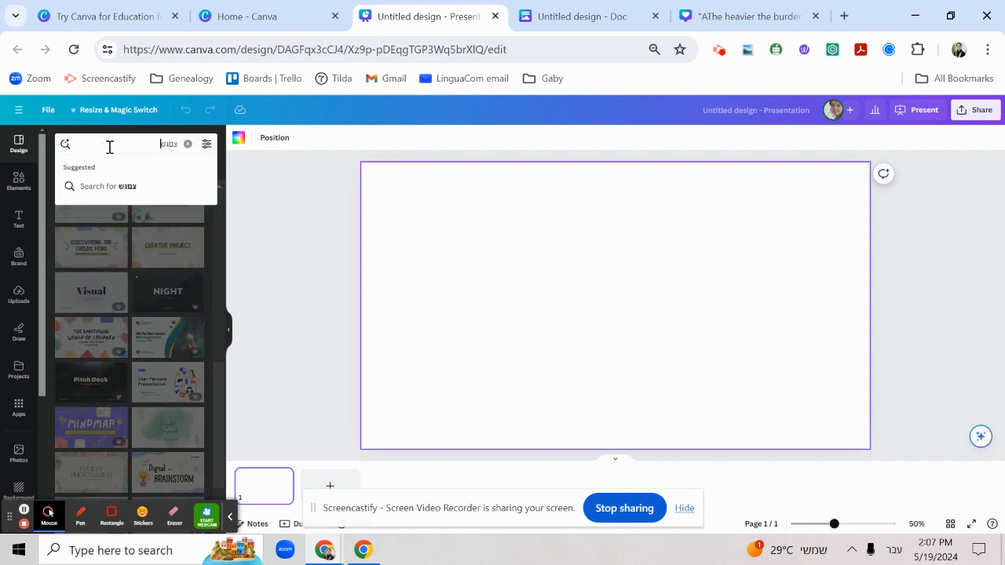
{"action": "key", "text": "BackSpace"}
{"action": "key", "text": "BackSpace"}
{"action": "key", "text": "BackSpace"}
{"action": "key", "text": "BackSpace"}
{"action": "key", "text": "BackSpace"}
{"action": "key", "text": "alt+shift"}
{"action": "type", "text": "ыщ"}
{"action": "key", "text": "BackSpace"}
{"action": "type", "text": "mo"}
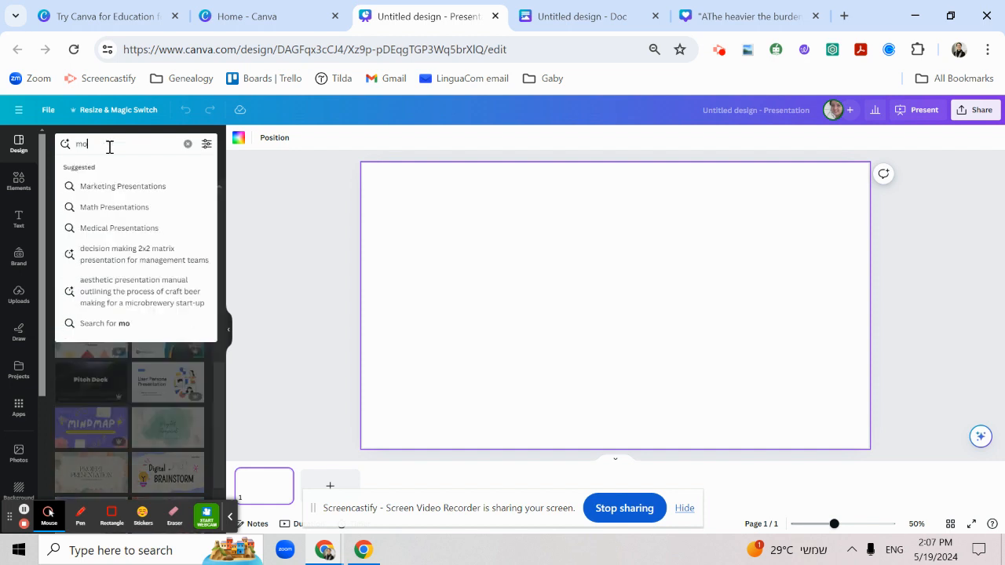
{"action": "type", "text": "dal ver"}
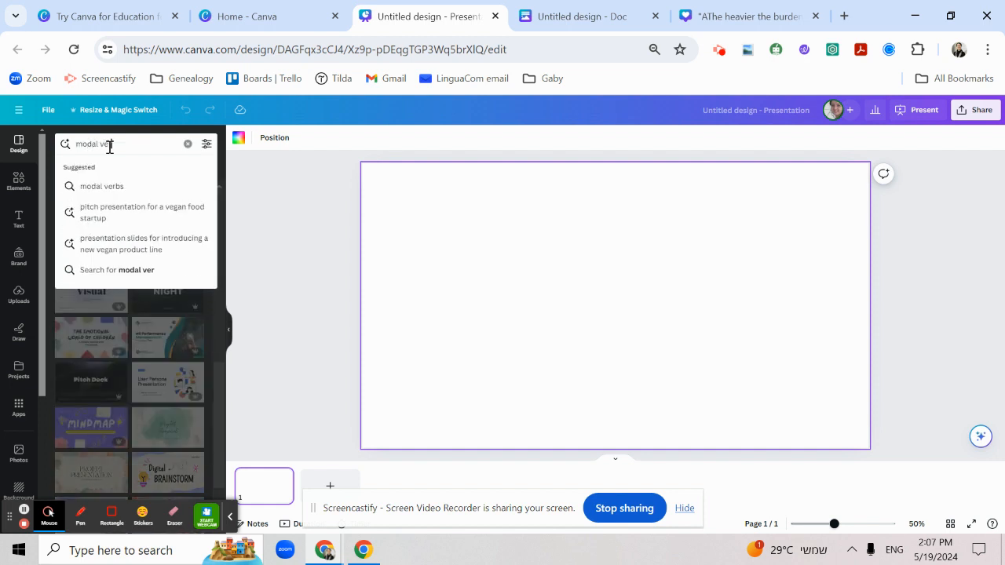
{"action": "type", "text": "bs"}
{"action": "key", "text": "Return"}
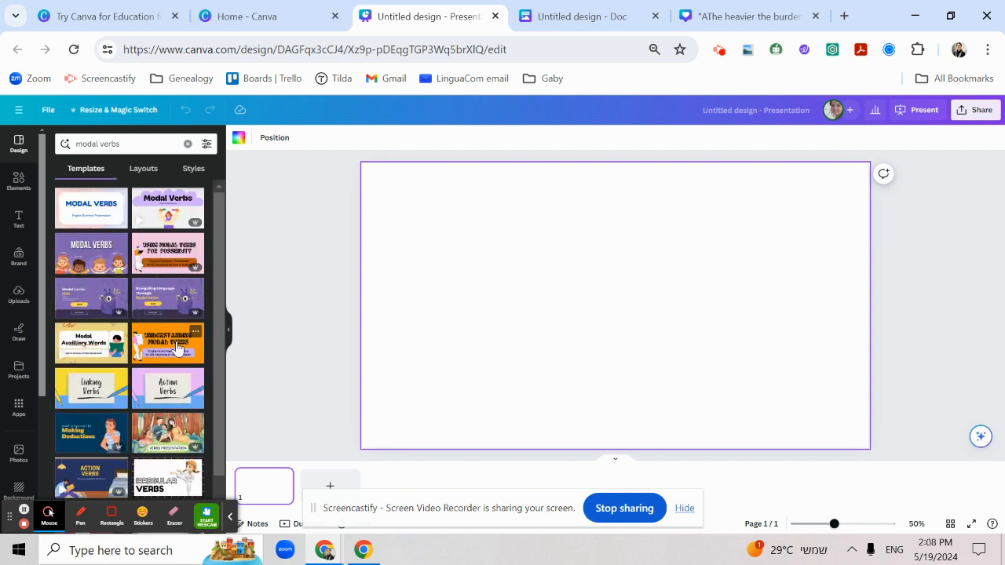
Apply the "MODAL VERBS" title page of the Purple Fun Super Heroes Modal Verbs Presentation template to the blank slide
{"action": "left_click", "coordinate": [93, 251]}
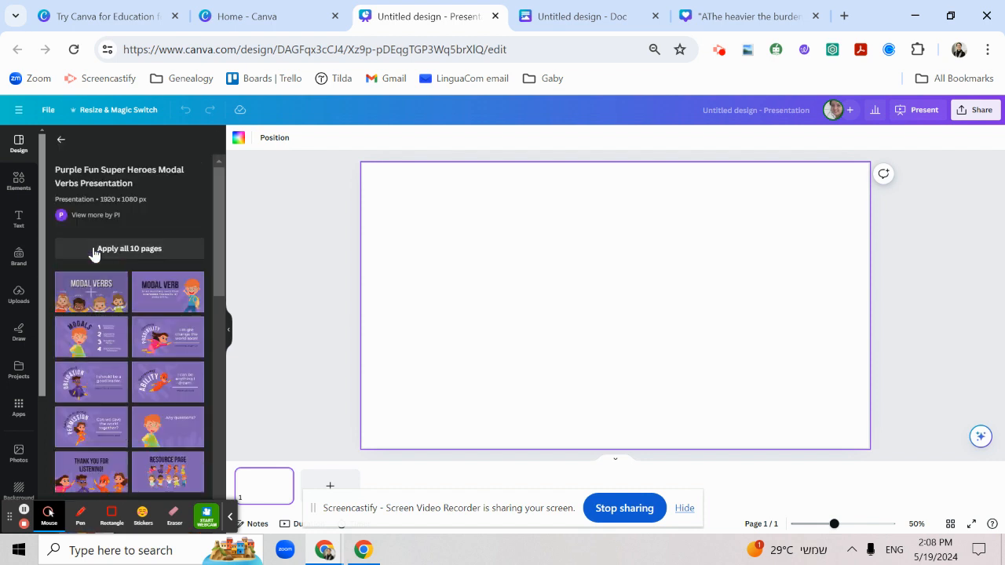
{"action": "left_click", "coordinate": [116, 304]}
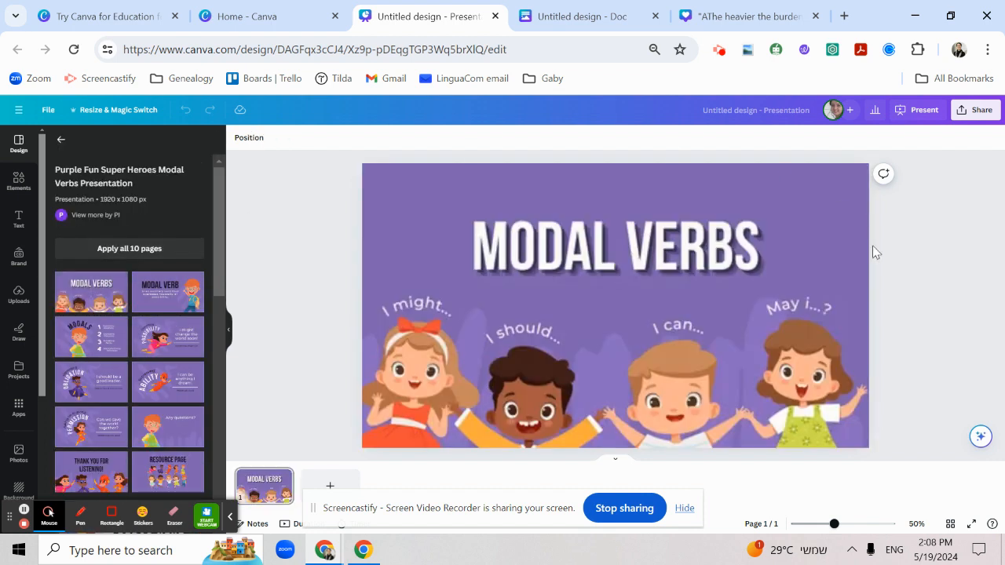
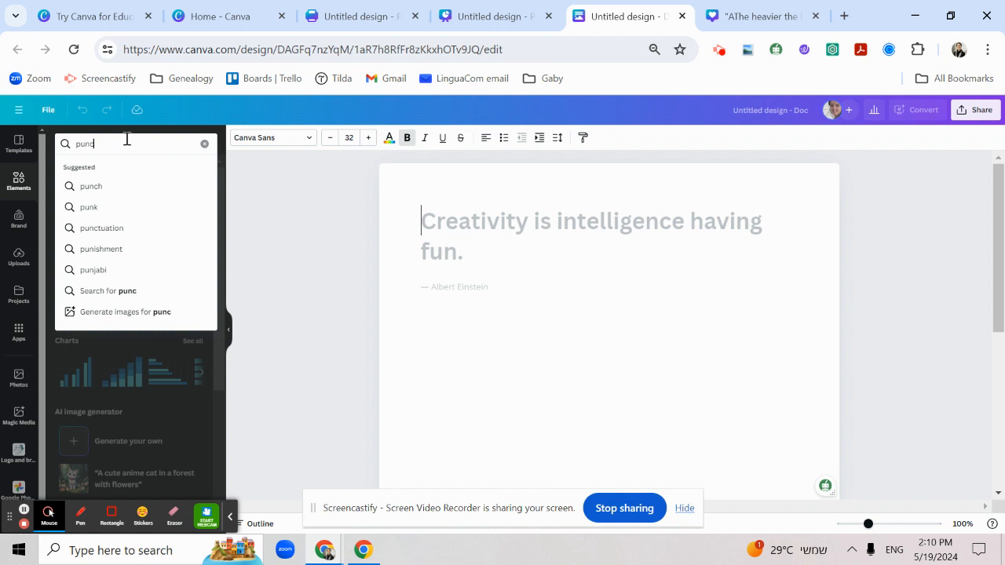
Search the design elements for "punctuation marks"
{"action": "type", "text": "u"}
{"action": "key", "text": "Down"}
{"action": "key", "text": "Down"}
{"action": "key", "text": "Return"}
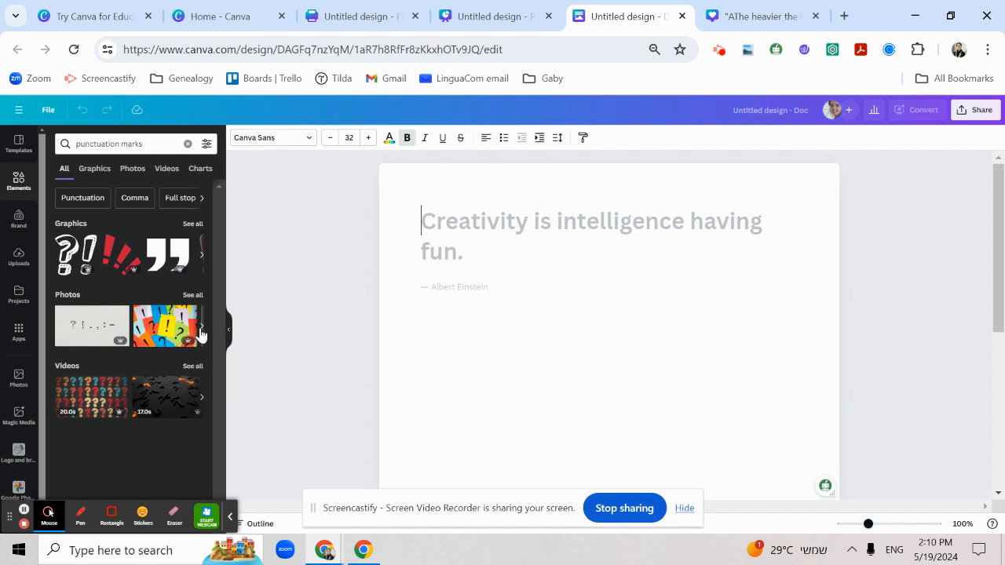
Browse all the punctuation marks graphics and add the blue question mark with the black outline to the Doc
{"action": "left_click", "coordinate": [202, 255]}
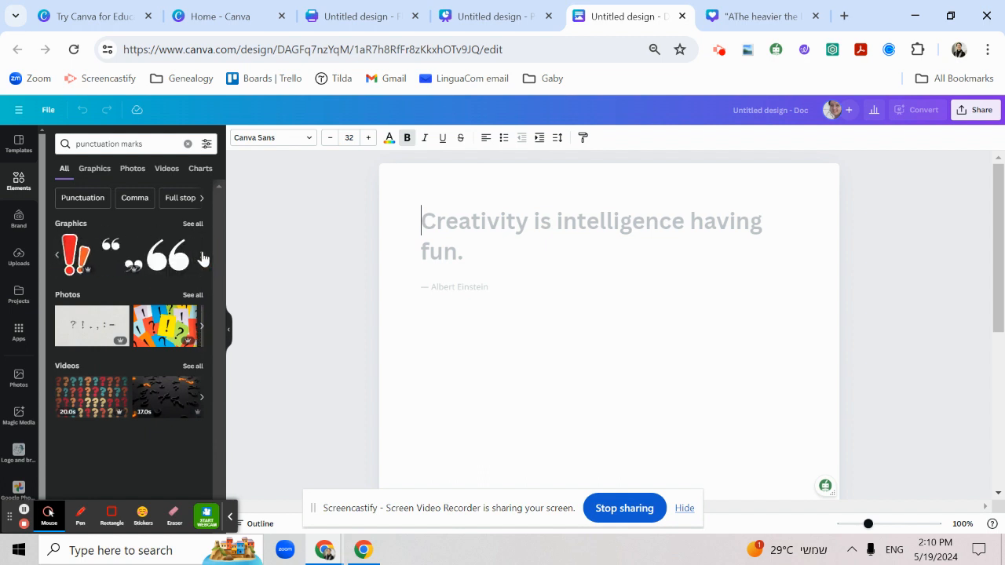
{"action": "left_click", "coordinate": [201, 256]}
{"action": "left_click", "coordinate": [202, 257]}
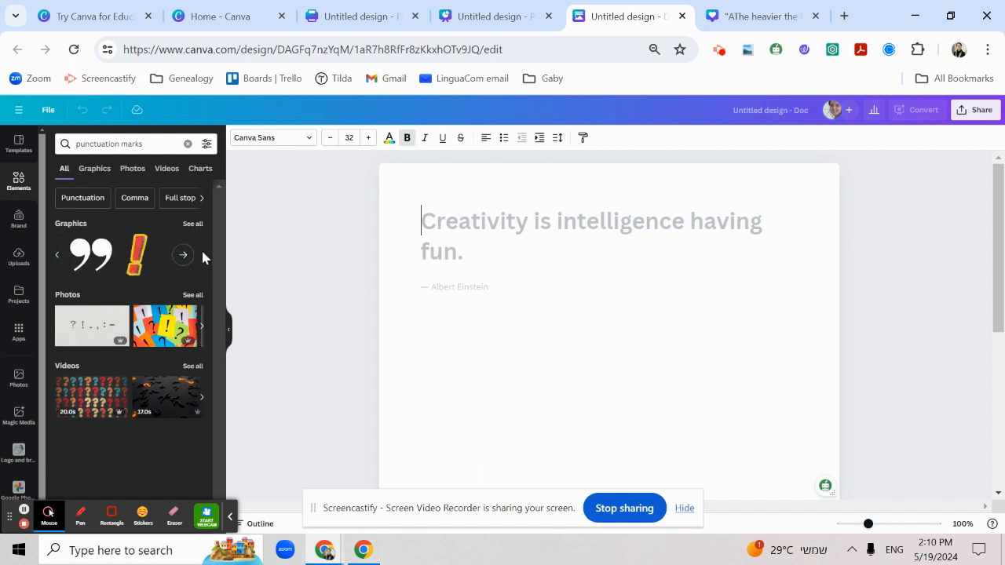
{"action": "left_click", "coordinate": [185, 256]}
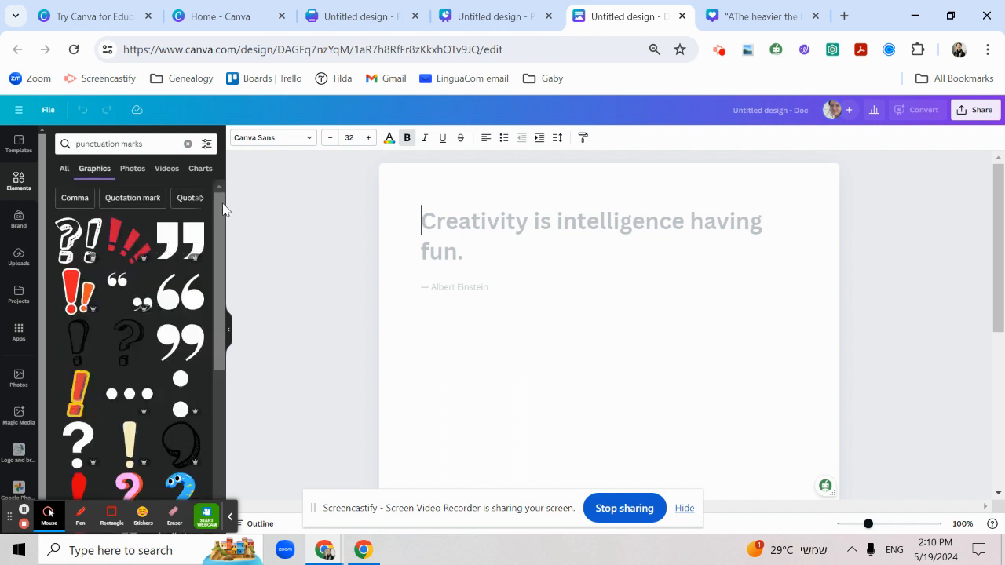
{"action": "left_click_drag", "start_coordinate": [221, 209], "coordinate": [219, 426]}
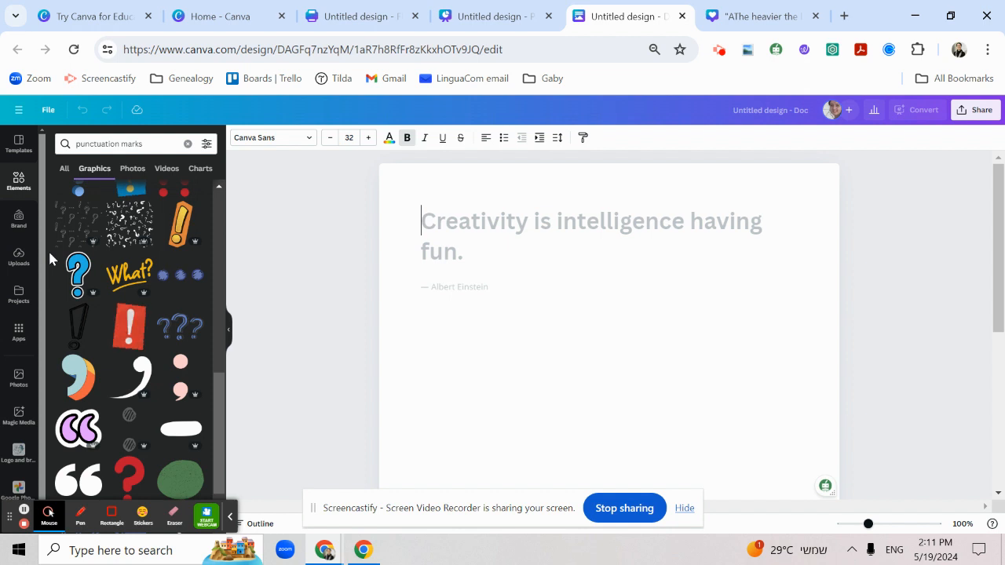
{"action": "left_click", "coordinate": [79, 278]}
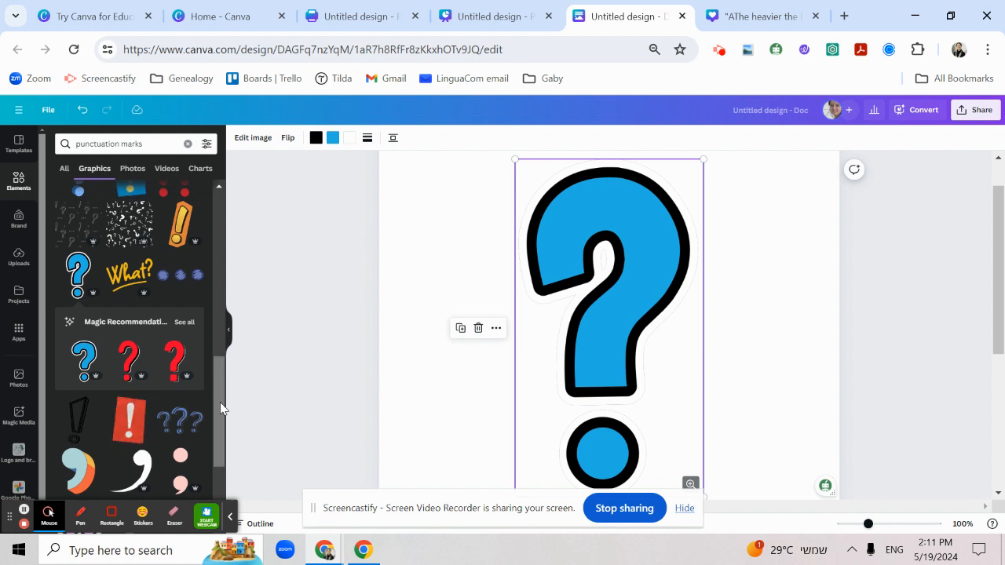
{"action": "left_click", "coordinate": [1000, 397]}
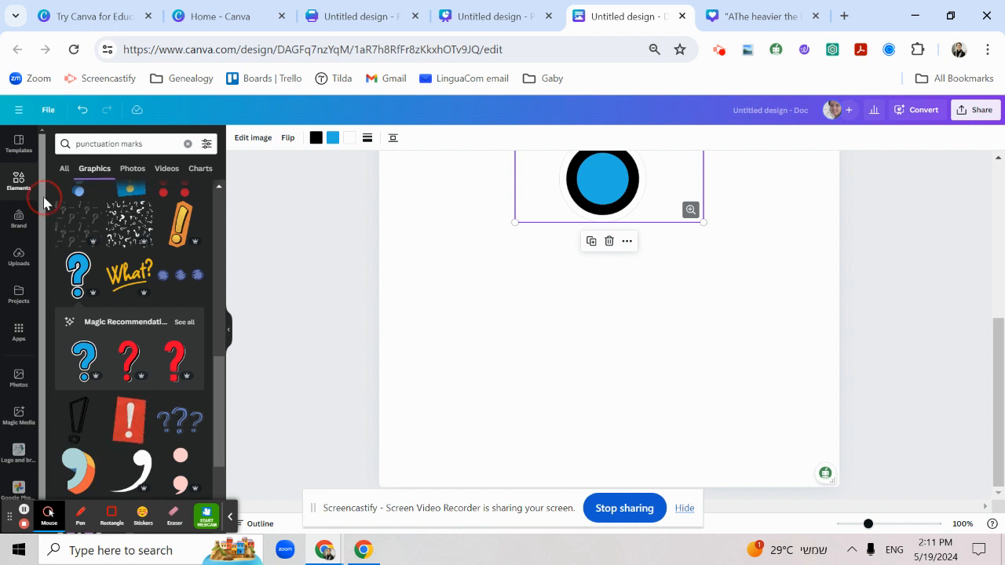
Search the photos for "students" and add the waving schoolchildren photo and the photo of students around a laptop to the Doc
{"action": "left_click_drag", "start_coordinate": [44, 198], "coordinate": [39, 313]}
{"action": "left_click", "coordinate": [19, 362]}
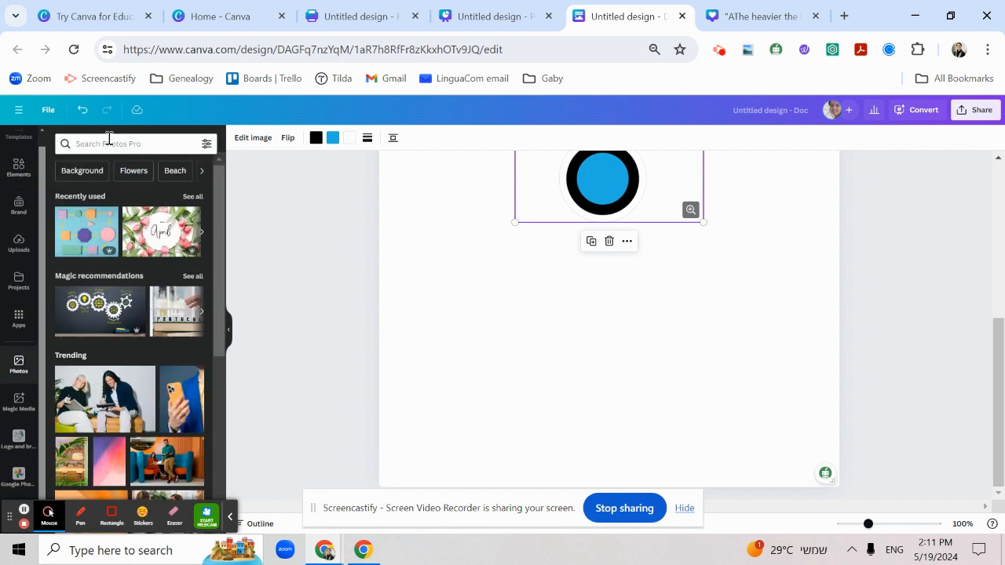
{"action": "left_click", "coordinate": [108, 141]}
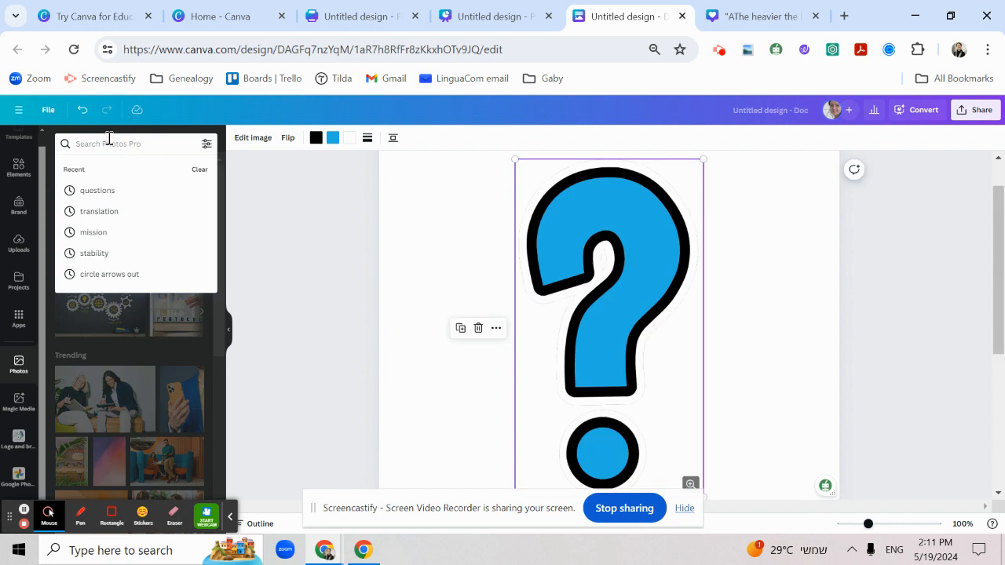
{"action": "type", "text": "st"}
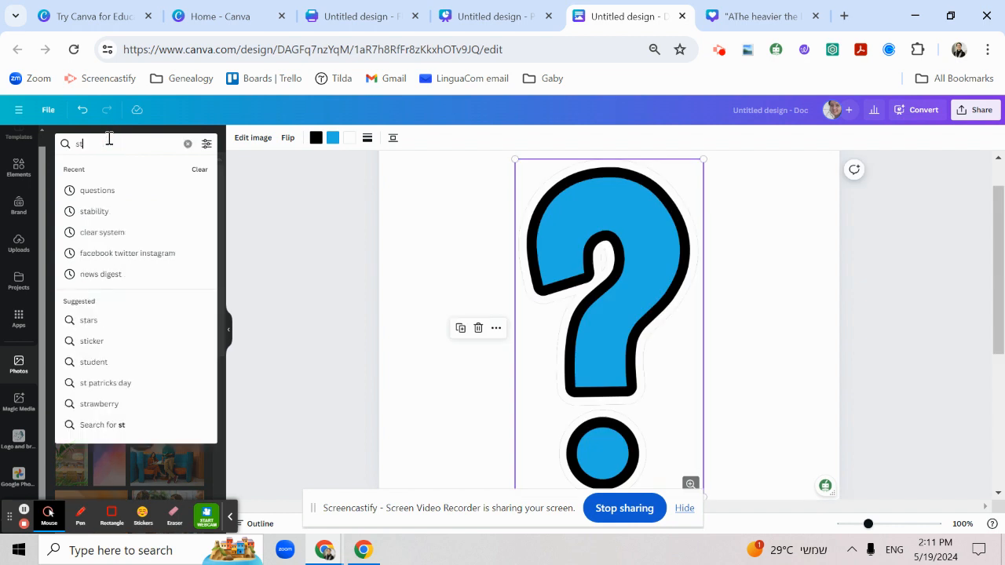
{"action": "type", "text": "udents"}
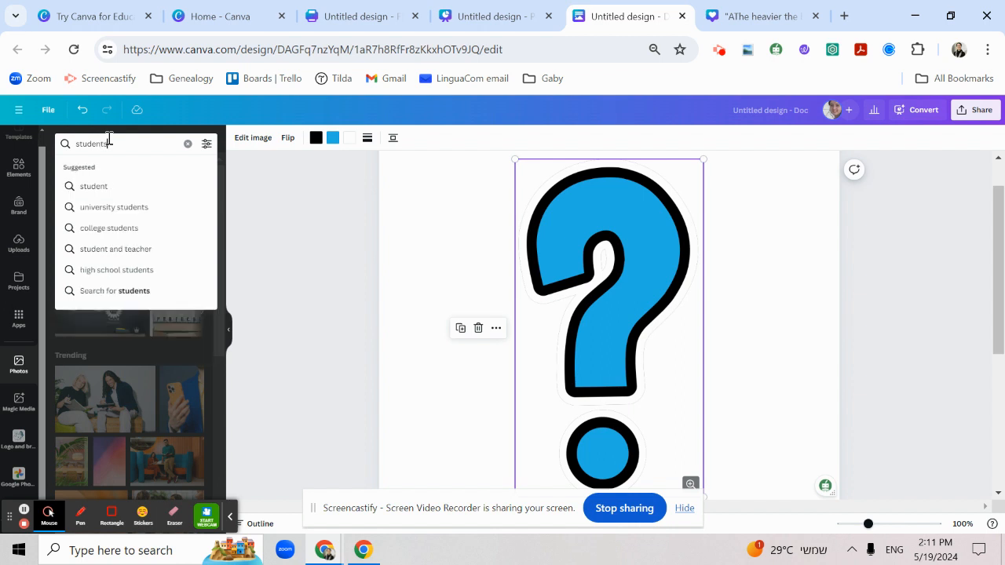
{"action": "key", "text": "Return"}
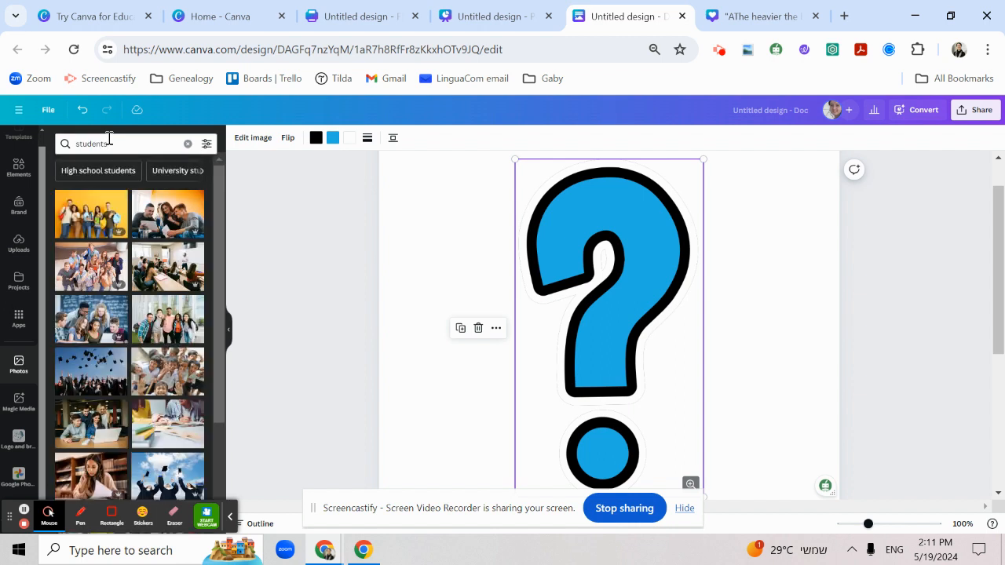
{"action": "left_click", "coordinate": [161, 375]}
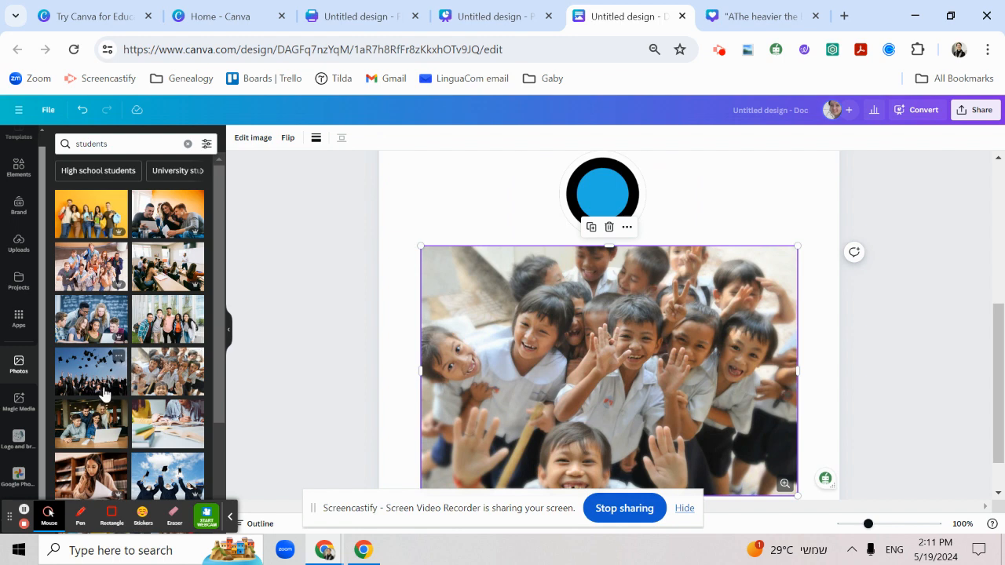
{"action": "left_click", "coordinate": [93, 323]}
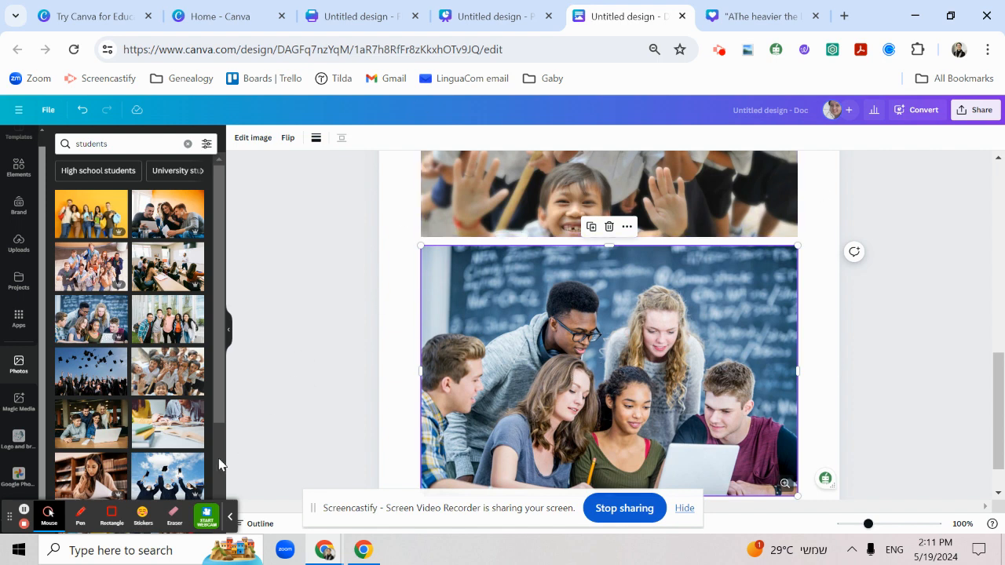
{"action": "scroll", "coordinate": [217, 466], "scroll_direction": "down", "scroll_amount": 2}
Search the photos for "vikings" and browse through the results
{"action": "double_click", "coordinate": [92, 144]}
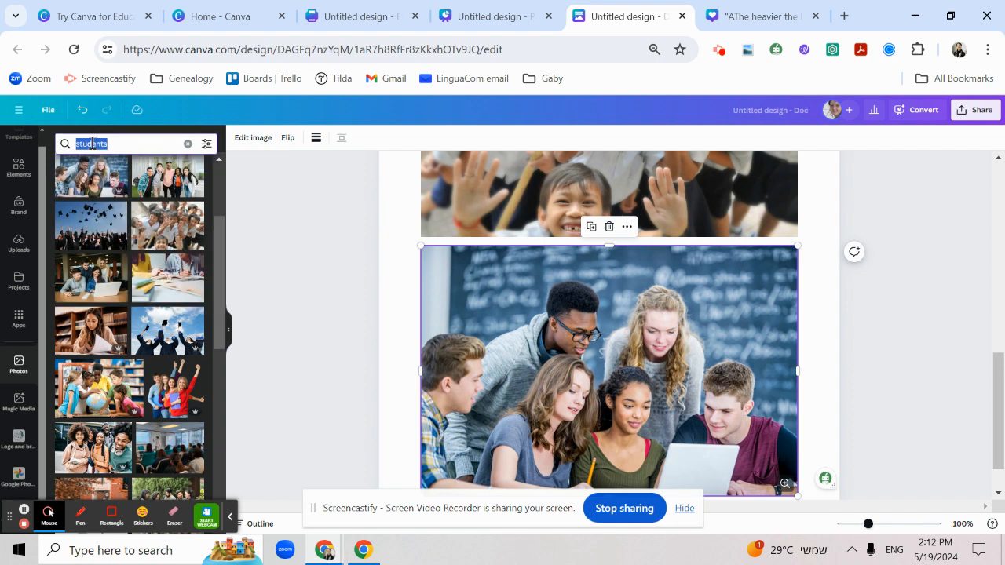
{"action": "type", "text": "viki"}
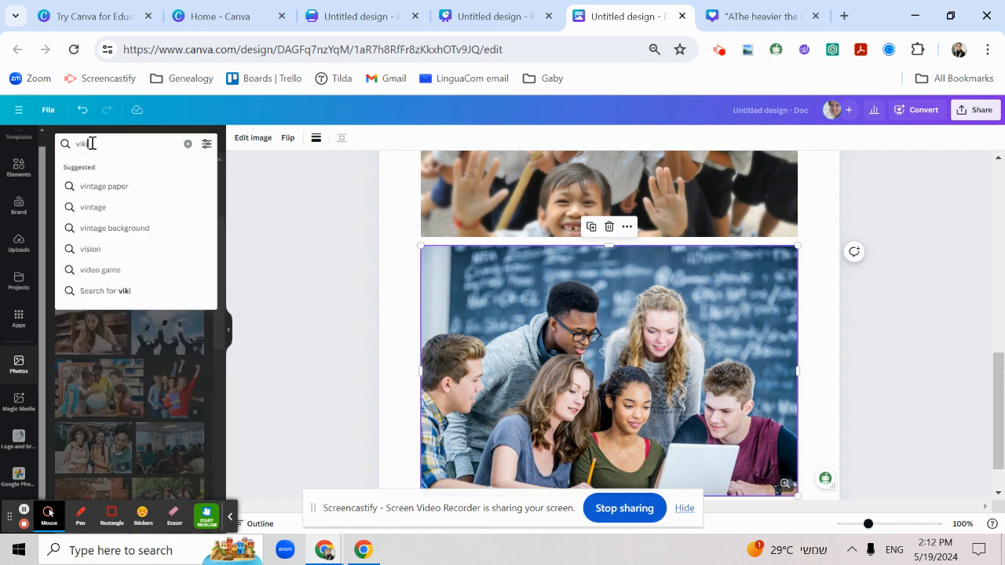
{"action": "type", "text": "ngs"}
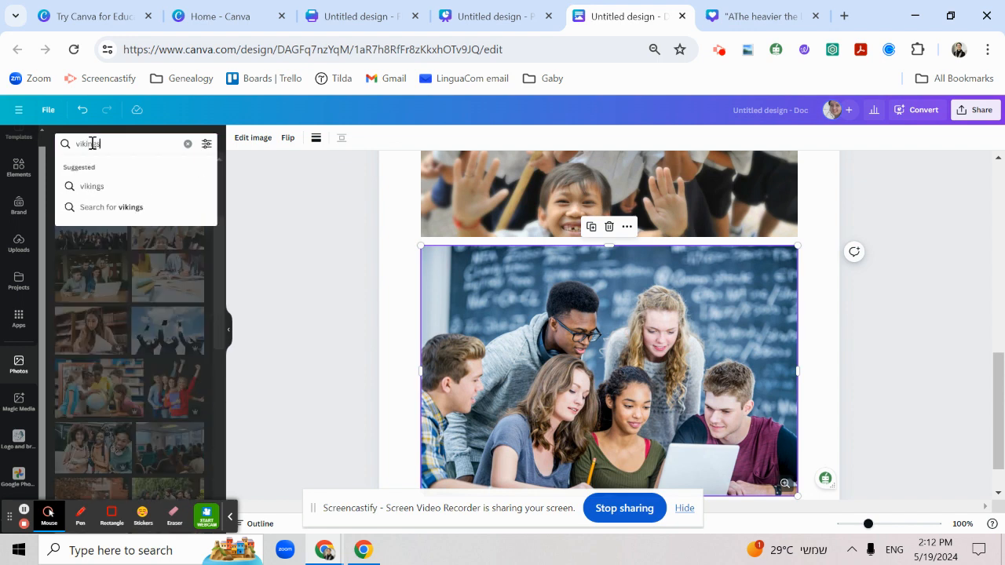
{"action": "key", "text": "Return"}
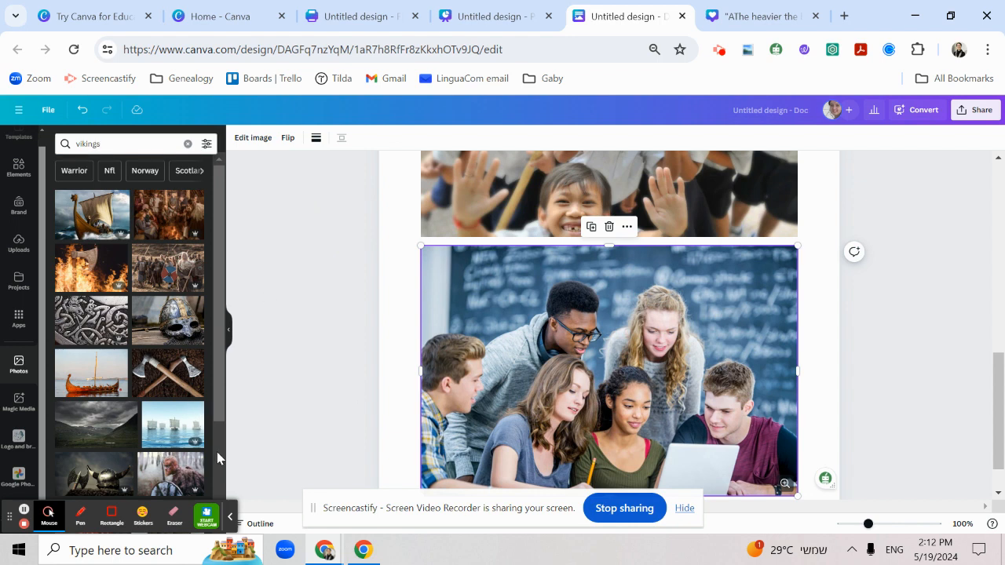
{"action": "scroll", "coordinate": [213, 444], "scroll_direction": "down", "scroll_amount": 2}
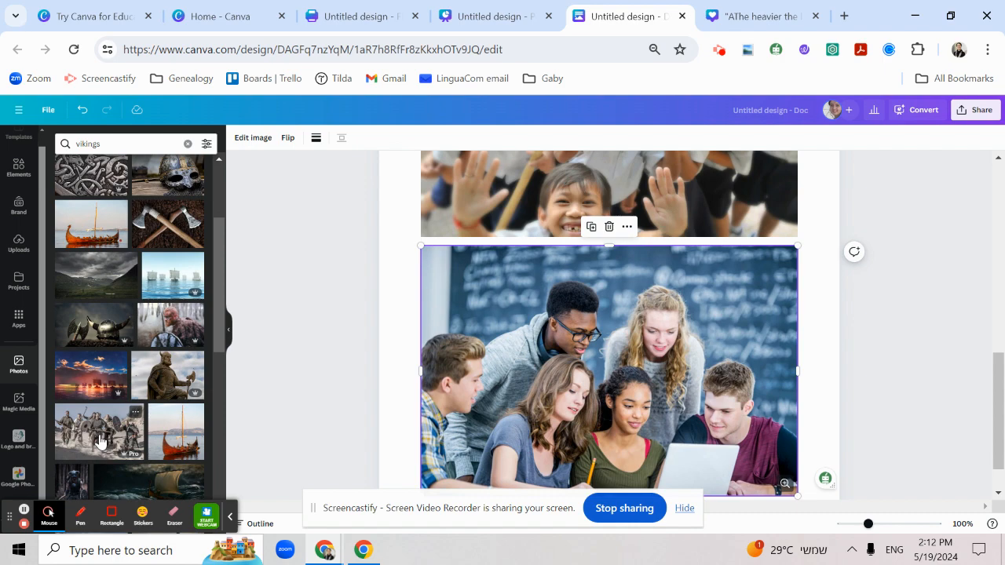
{"action": "left_click", "coordinate": [221, 481]}
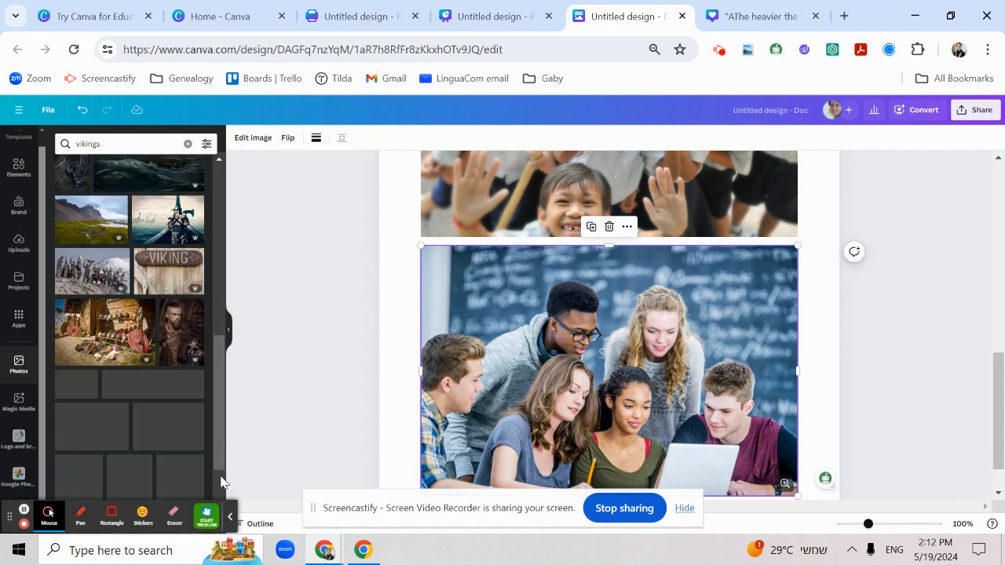
{"action": "left_click", "coordinate": [222, 480]}
{"action": "left_click", "coordinate": [221, 481]}
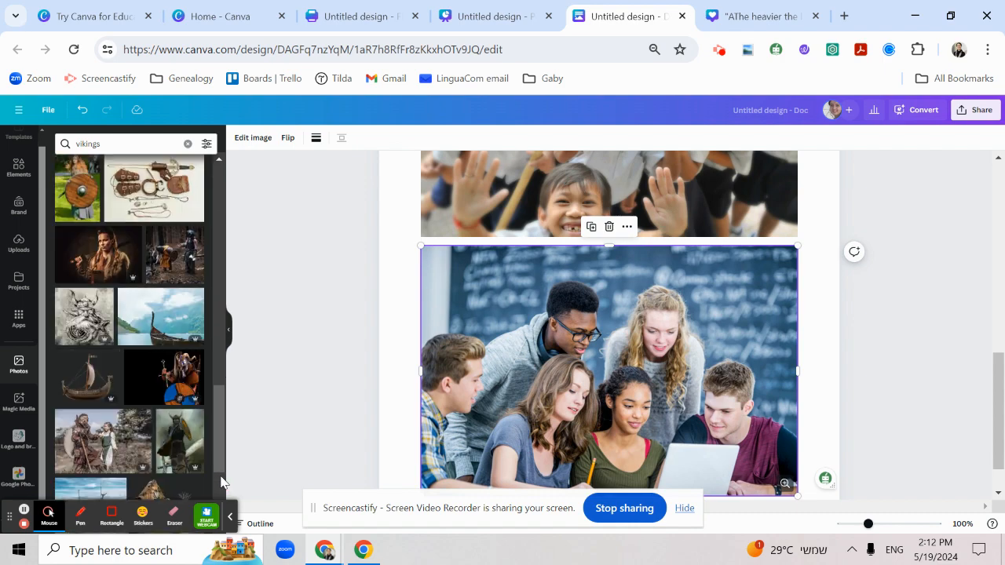
{"action": "left_click", "coordinate": [221, 481]}
{"action": "left_click", "coordinate": [221, 482]}
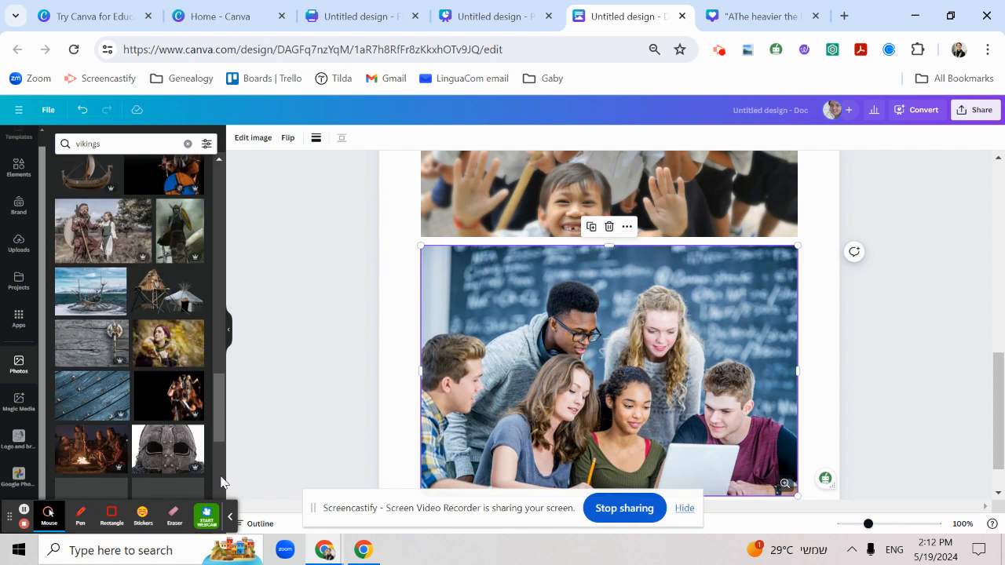
{"action": "left_click", "coordinate": [221, 481]}
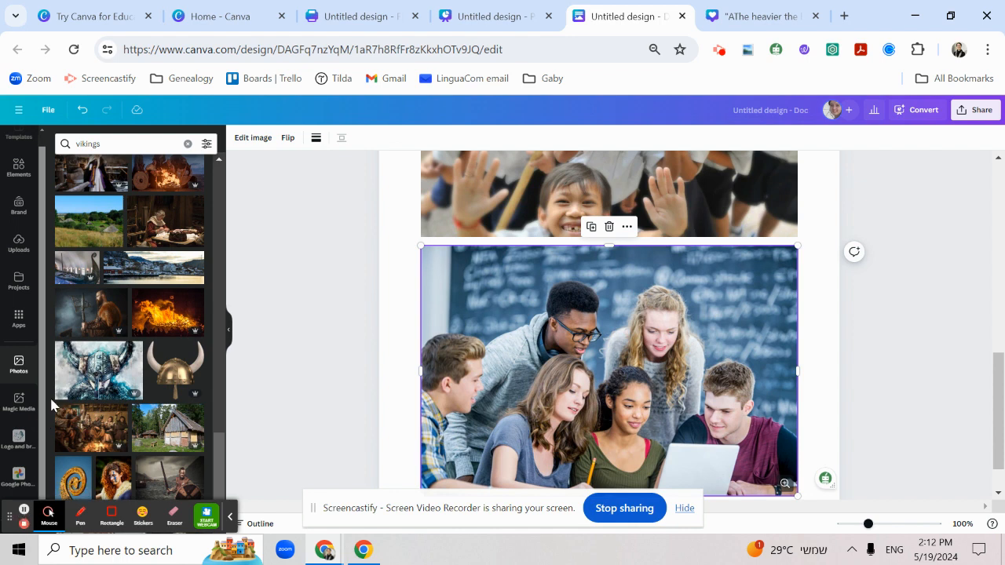
Open the Magic Media image generator, ready for an image description
{"action": "left_click_drag", "start_coordinate": [42, 400], "coordinate": [22, 447]}
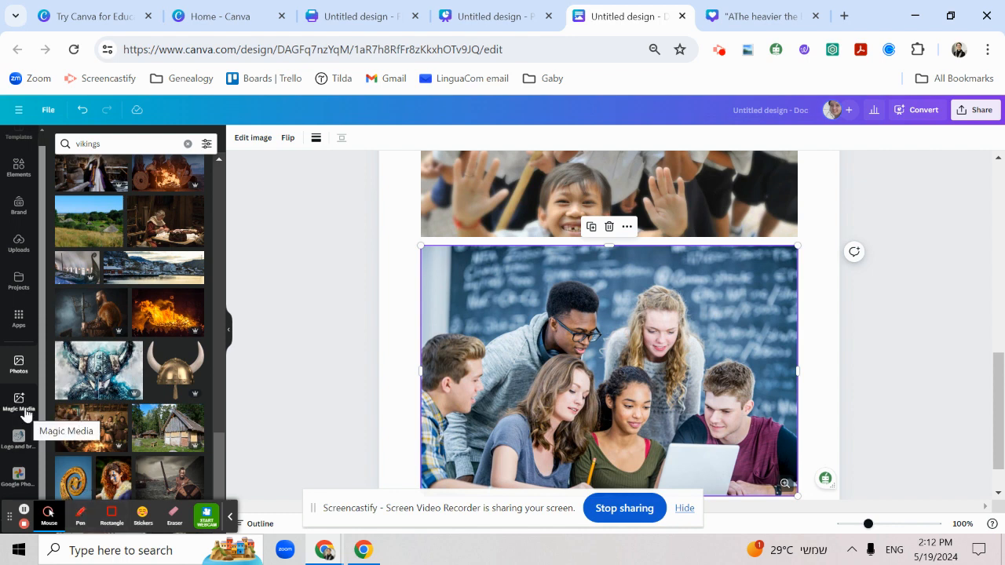
{"action": "left_click", "coordinate": [18, 402]}
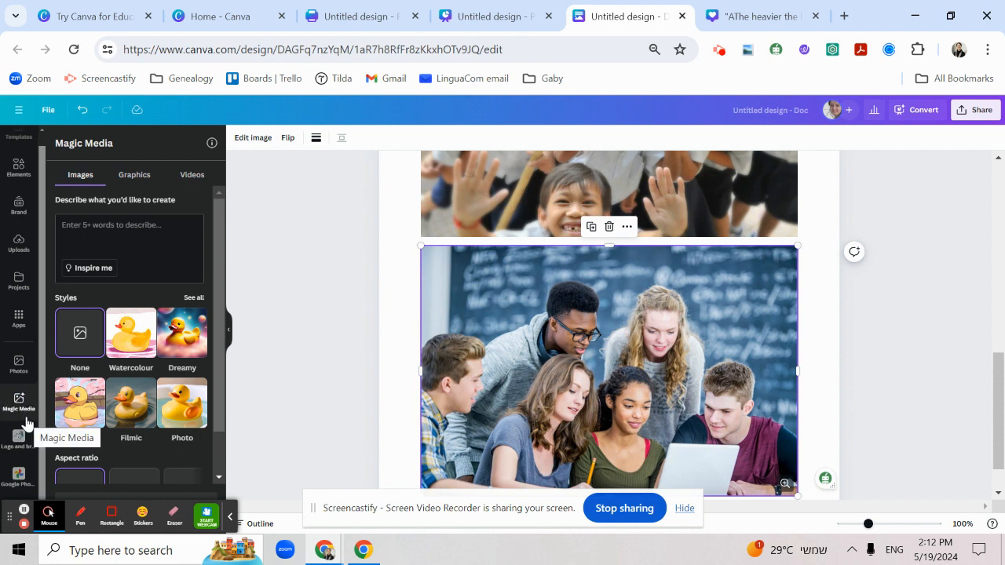
{"action": "left_click", "coordinate": [118, 225]}
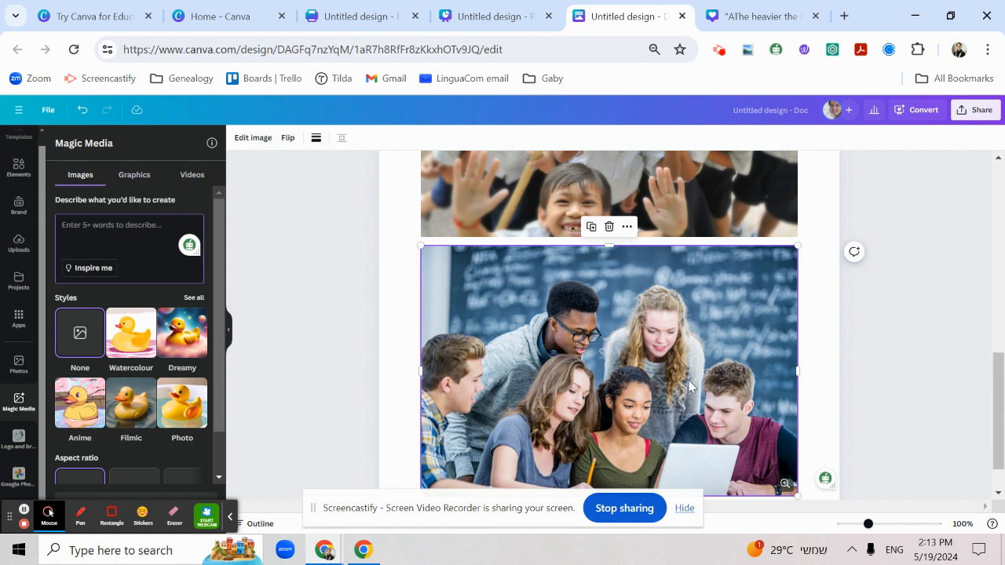
Delete the question mark graphic and both student photos so the Doc is blank again
{"action": "scroll", "coordinate": [1002, 462], "scroll_direction": "down", "scroll_amount": 1}
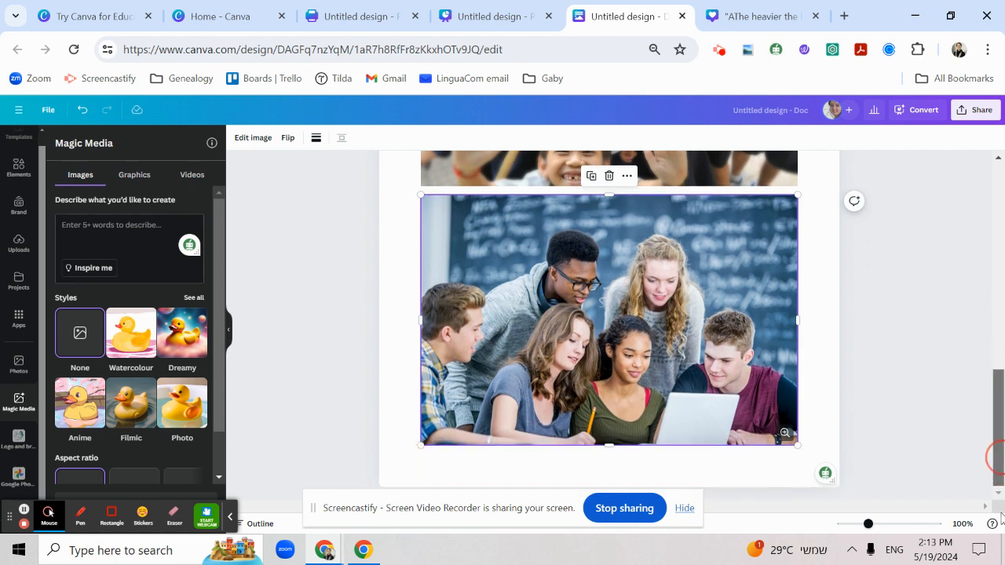
{"action": "left_click_drag", "start_coordinate": [507, 517], "coordinate": [464, 59]}
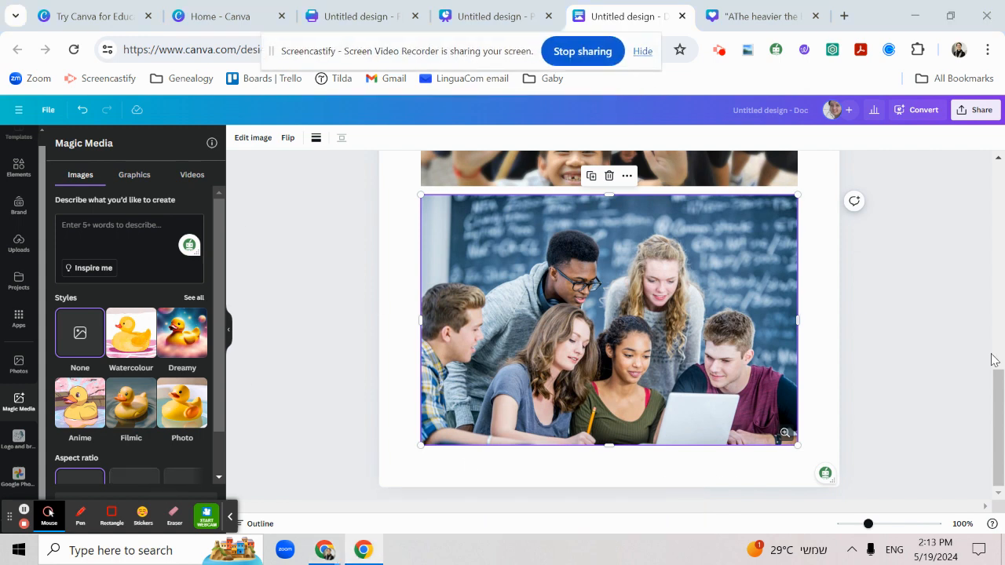
{"action": "left_click_drag", "start_coordinate": [1002, 414], "coordinate": [965, 167]}
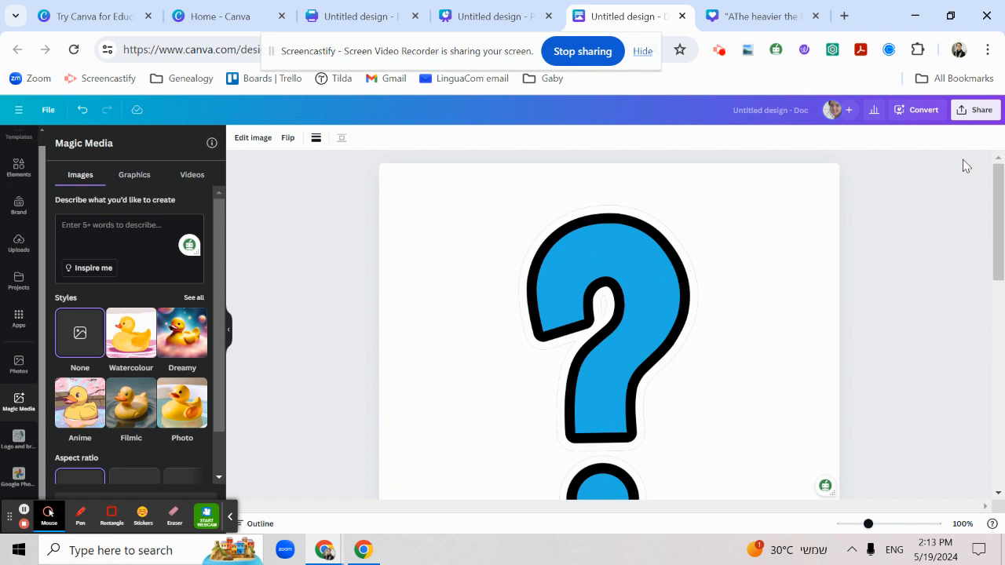
{"action": "left_click", "coordinate": [84, 235]}
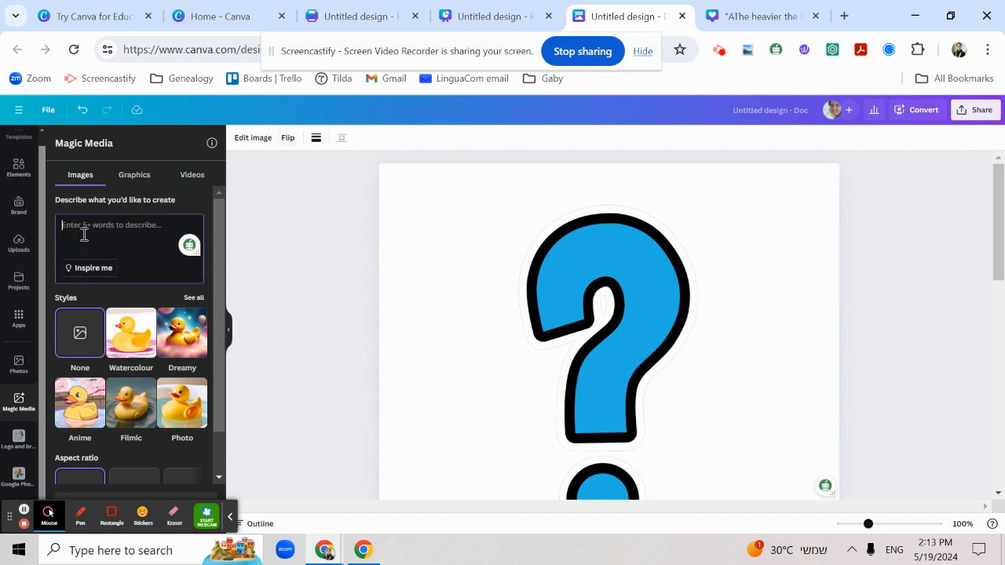
{"action": "left_click", "coordinate": [554, 307]}
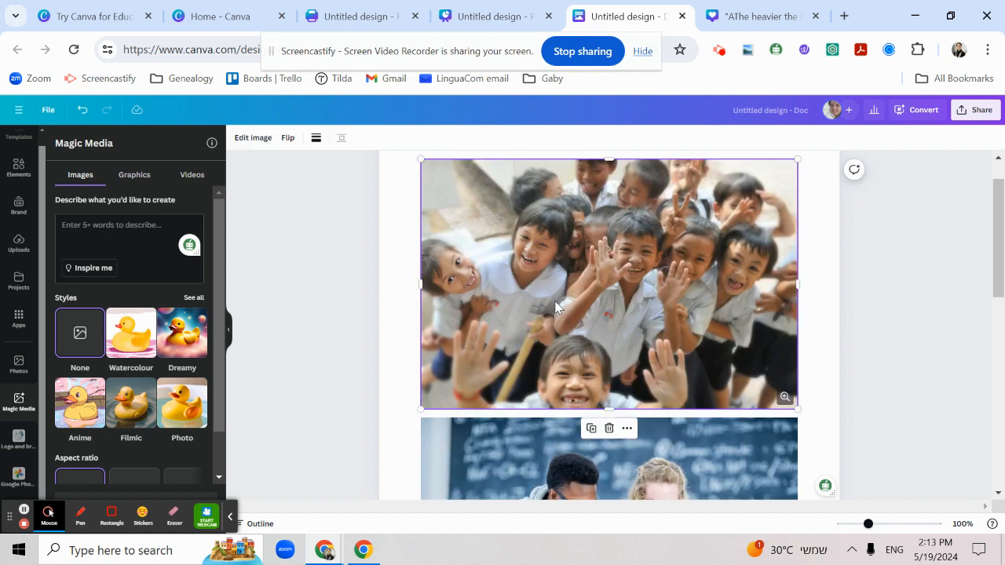
{"action": "key", "text": "Delete"}
{"action": "key", "text": "Delete"}
{"action": "key", "text": "Delete"}
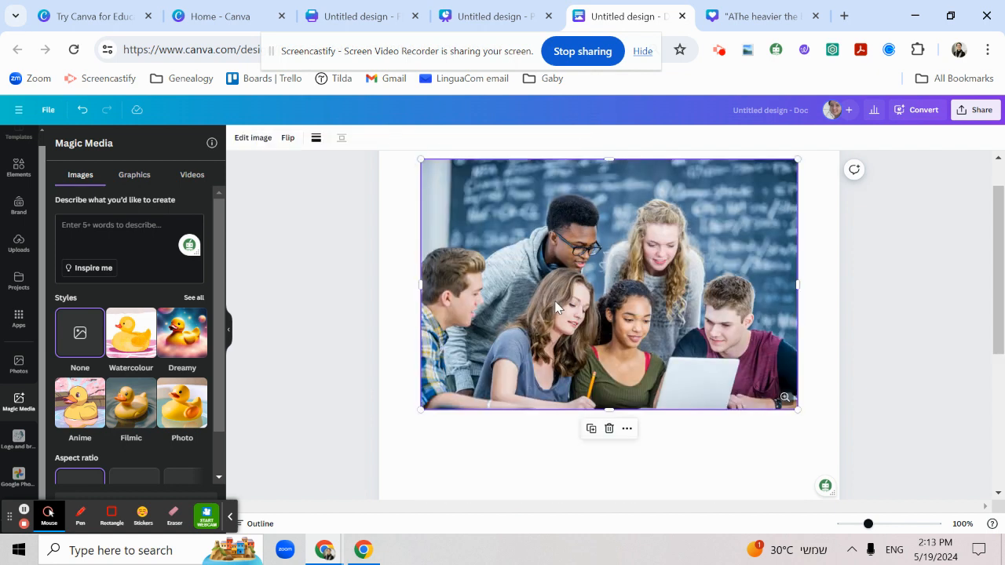
Generate Magic Media images from the description "the three witches"
{"action": "left_click", "coordinate": [116, 258]}
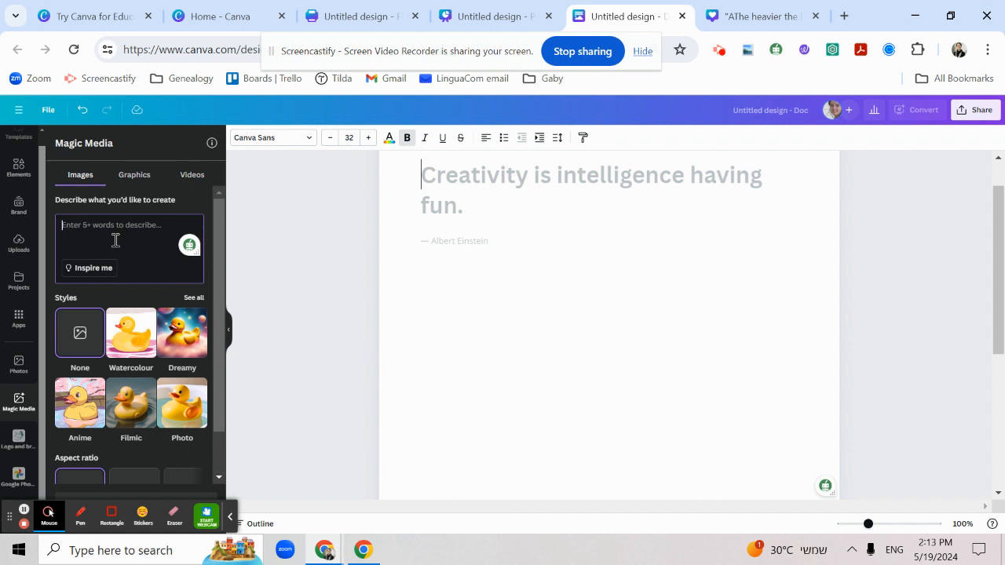
{"action": "type", "text": "th"}
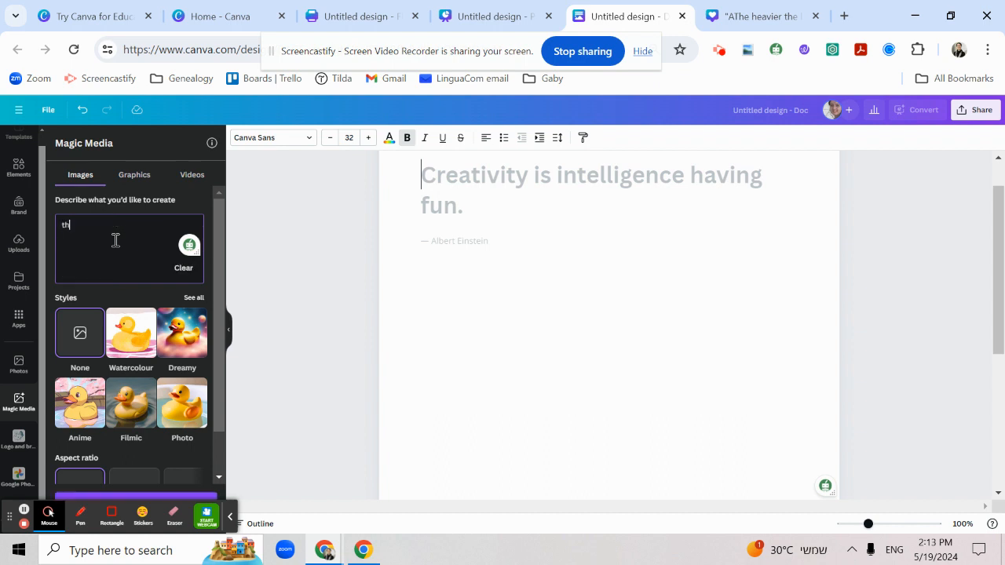
{"action": "type", "text": "e three witches"}
{"action": "key", "text": "Return"}
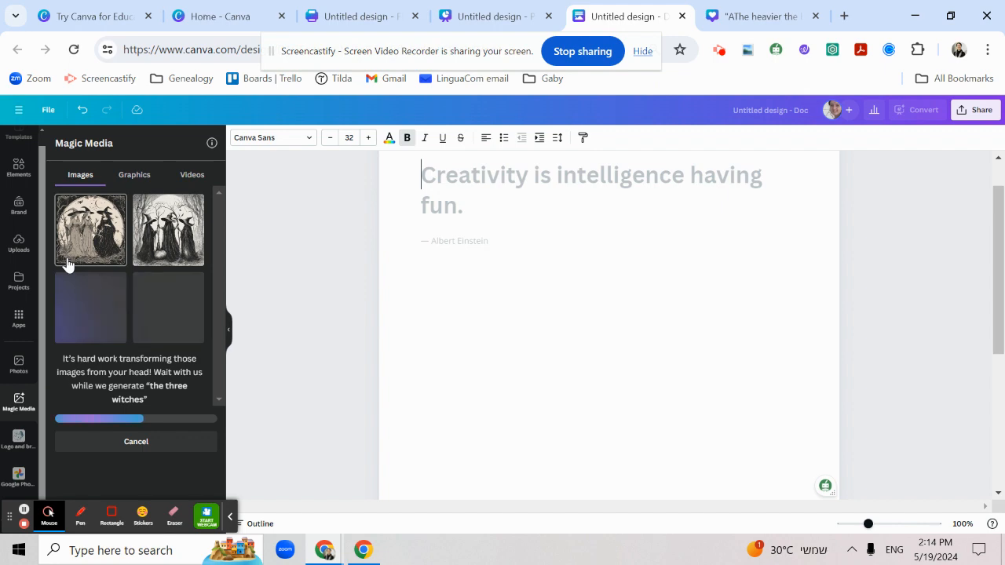
Insert three of the generated "the three witches" images into the Doc: the first, third and fourth results
{"action": "left_click", "coordinate": [91, 229]}
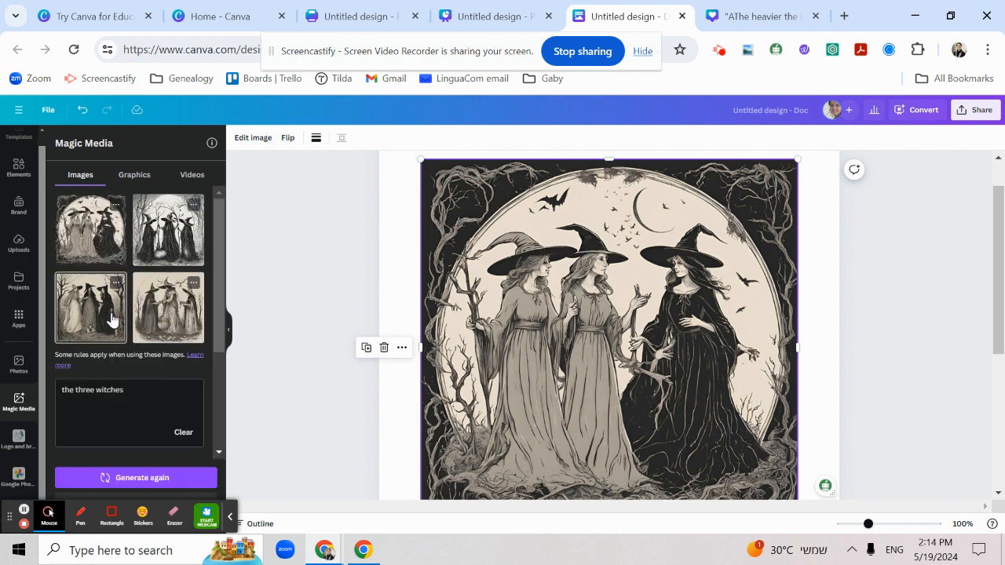
{"action": "left_click", "coordinate": [111, 316]}
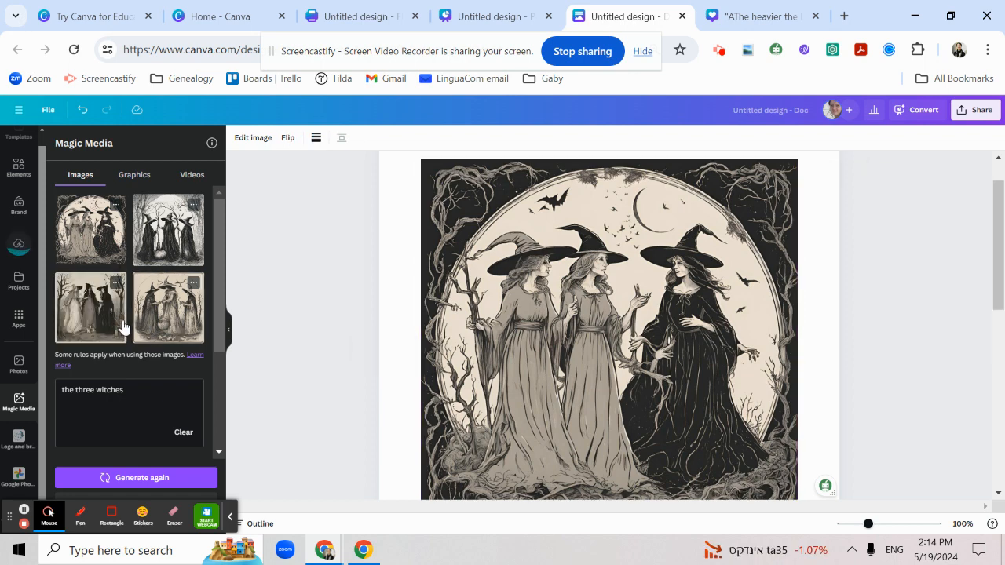
{"action": "left_click", "coordinate": [123, 322]}
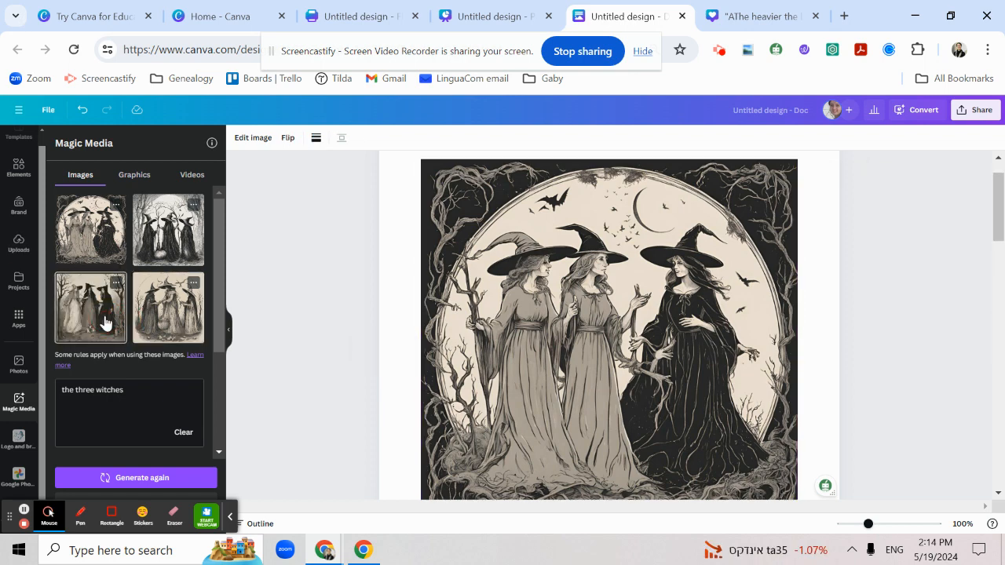
{"action": "left_click", "coordinate": [157, 308]}
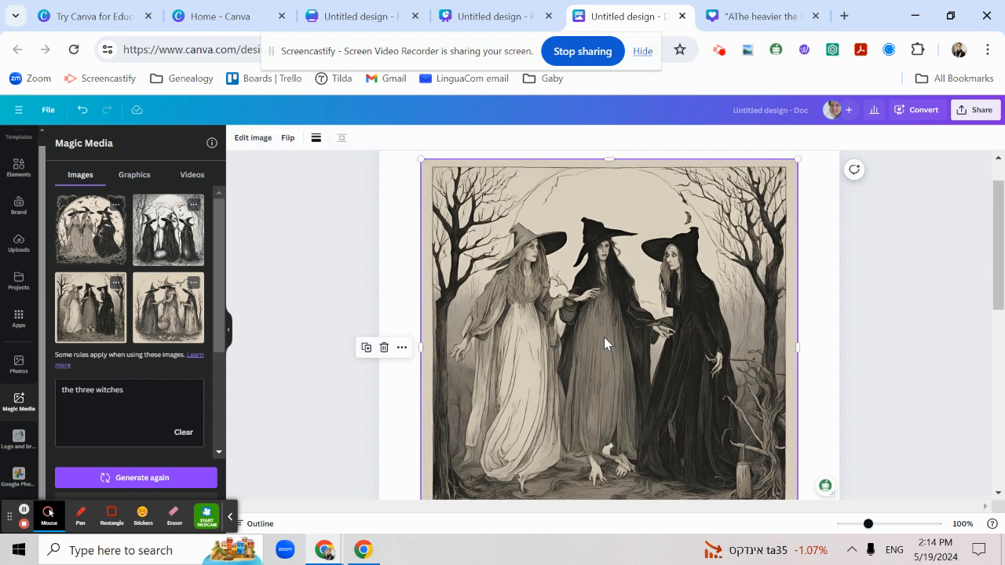
Delete all the inserted witch images from the Doc
{"action": "left_click", "coordinate": [616, 301]}
{"action": "key", "text": "Delete"}
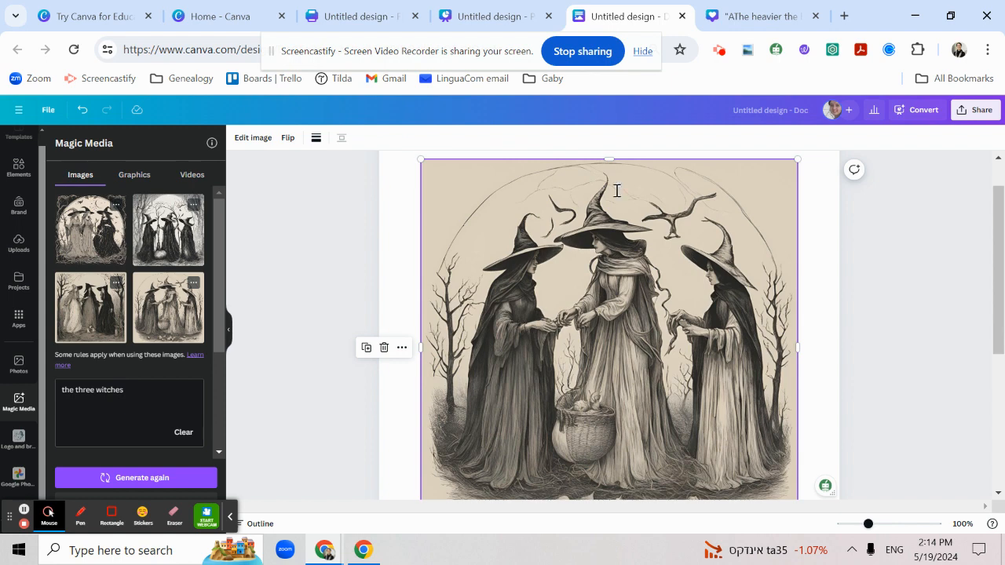
{"action": "key", "text": "Delete"}
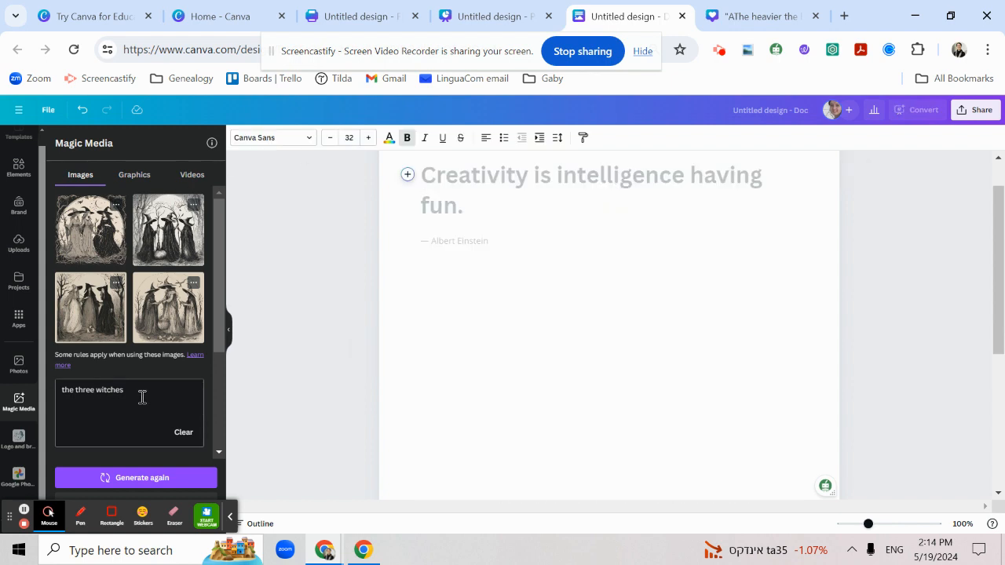
Change the image description to "the three happy witches" and generate a new set of Magic Media images
{"action": "left_click", "coordinate": [89, 391]}
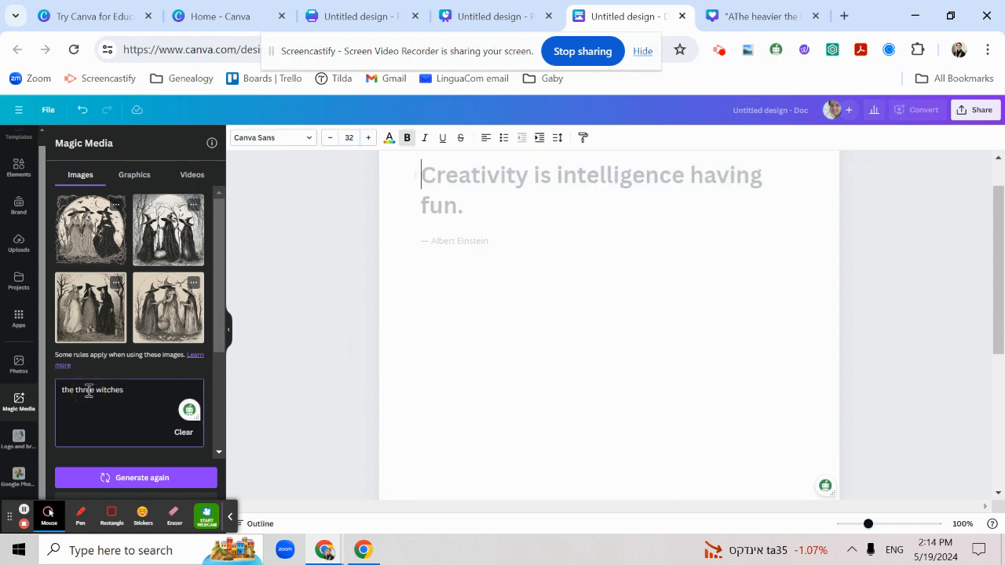
{"action": "type", "text": "happy"}
{"action": "left_click", "coordinate": [112, 477]}
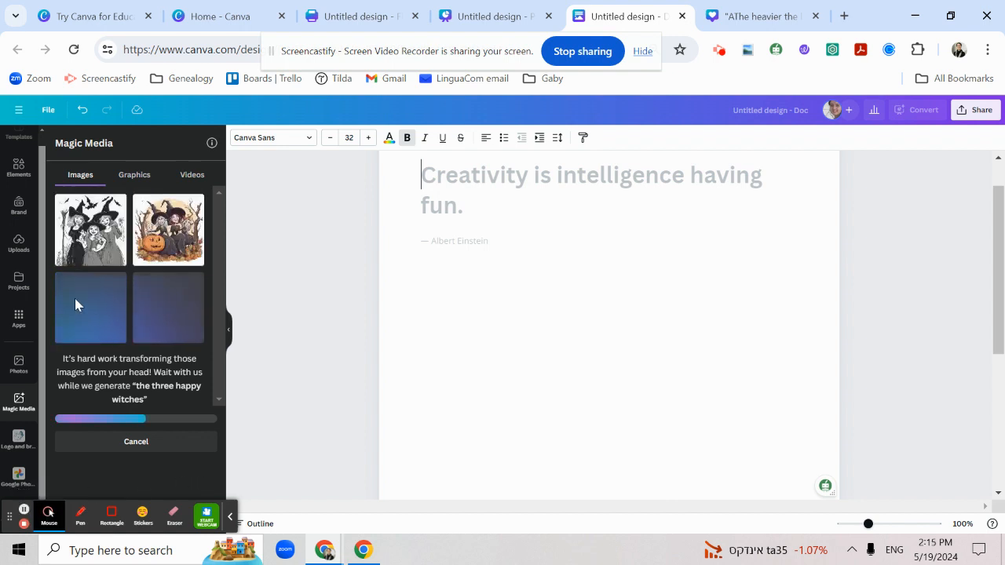
Try the black-and-white happy witches image and the autumn pumpkin one in the Doc, removing both again
{"action": "left_click", "coordinate": [92, 232]}
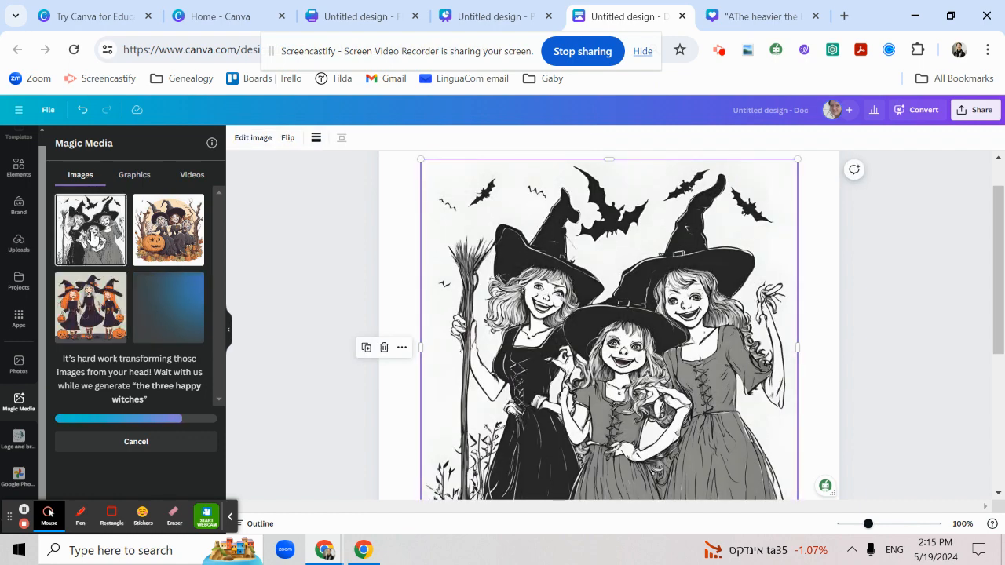
{"action": "left_click", "coordinate": [182, 231]}
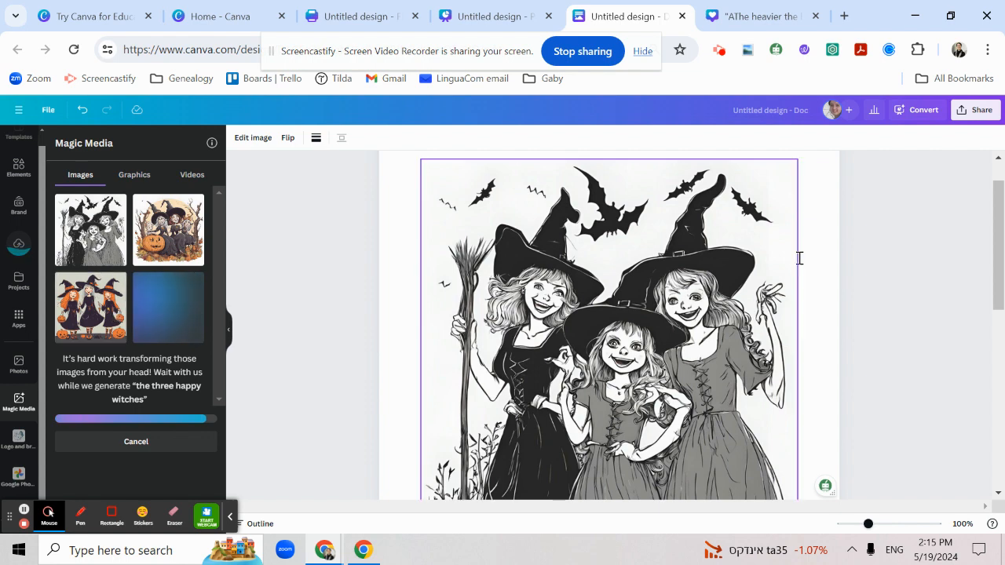
{"action": "left_click", "coordinate": [695, 301]}
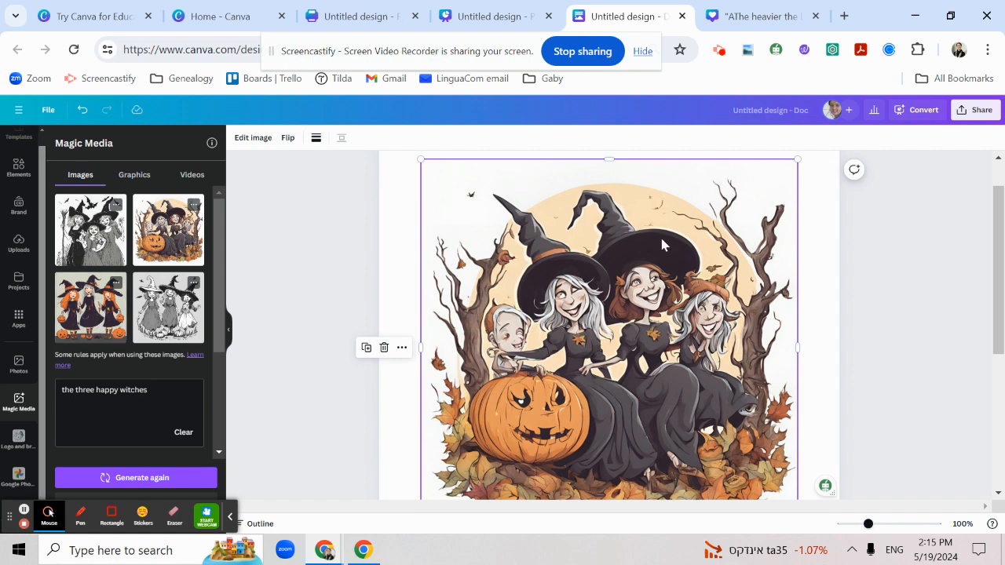
{"action": "key", "text": "Delete"}
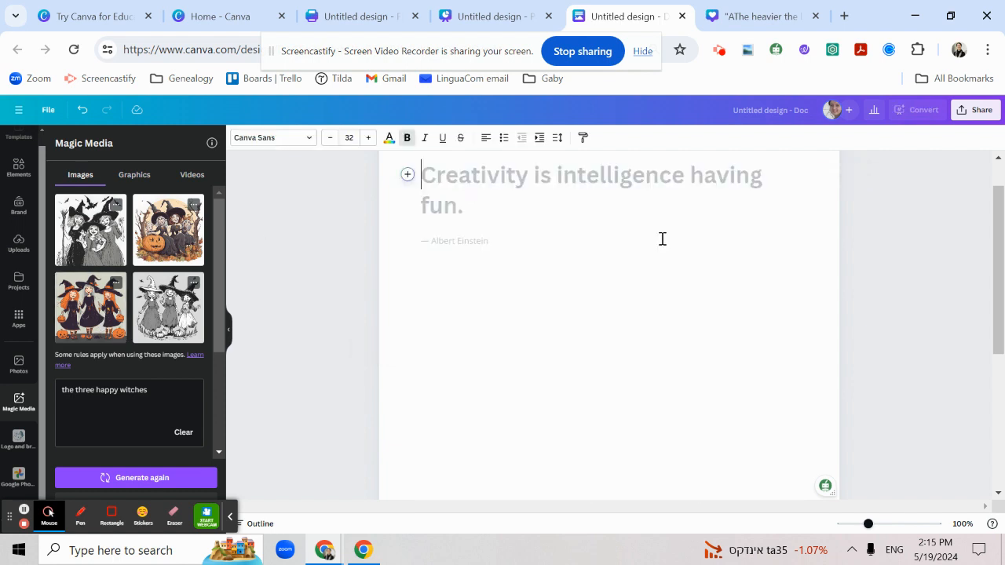
Insert the generated image of three standing witches in black dresses with orange details into the Doc
{"action": "left_click", "coordinate": [105, 314]}
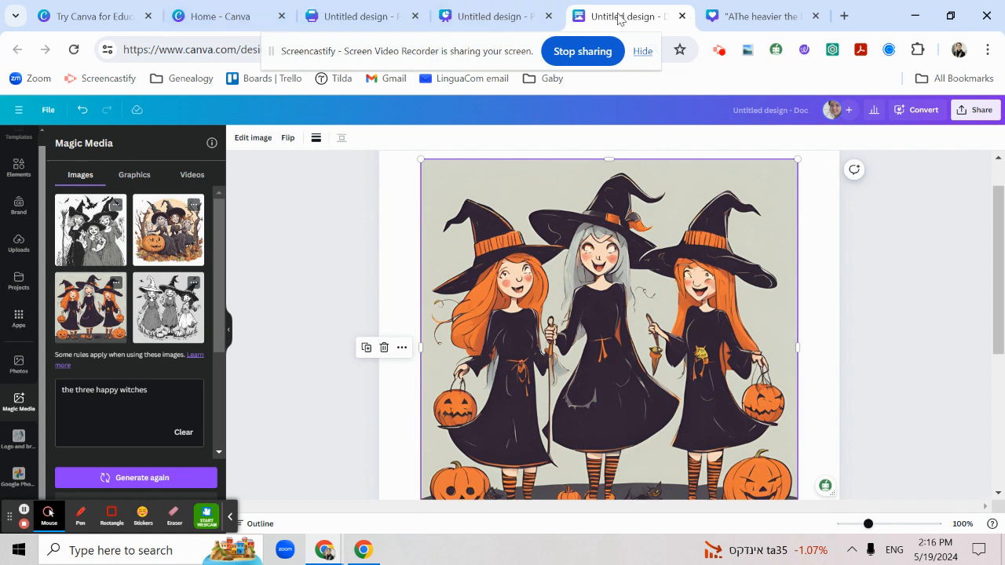
Examine which content tools the teal LinkedIn quote post design offers, and return to the Doc with the witches image
{"action": "left_click", "coordinate": [204, 17]}
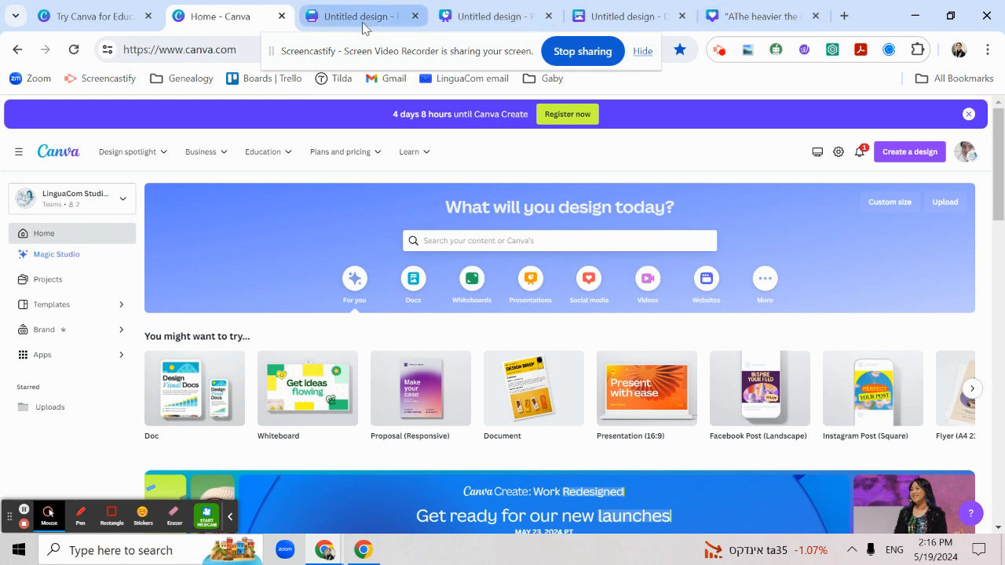
{"action": "left_click", "coordinate": [767, 20]}
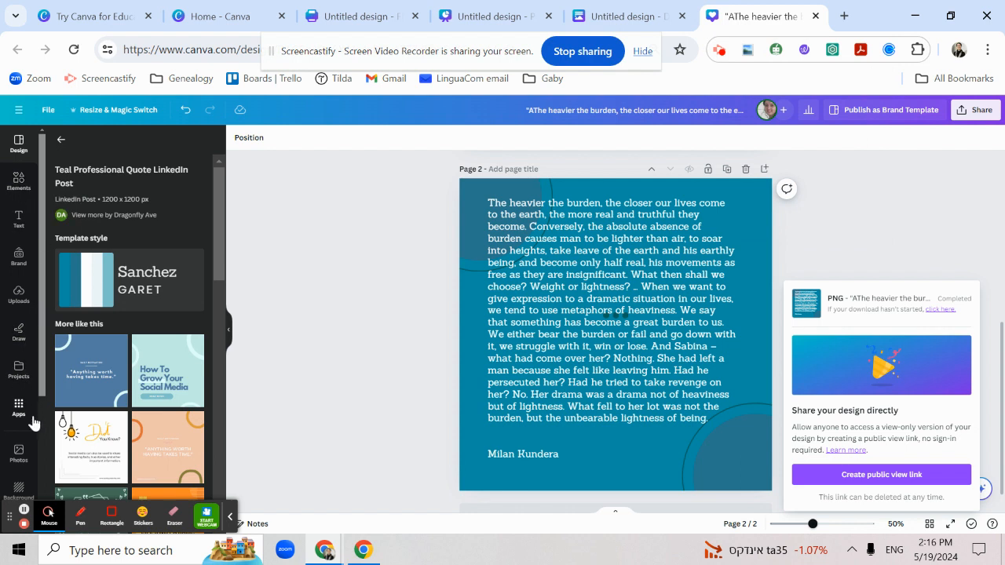
{"action": "left_click_drag", "start_coordinate": [42, 390], "coordinate": [33, 496]}
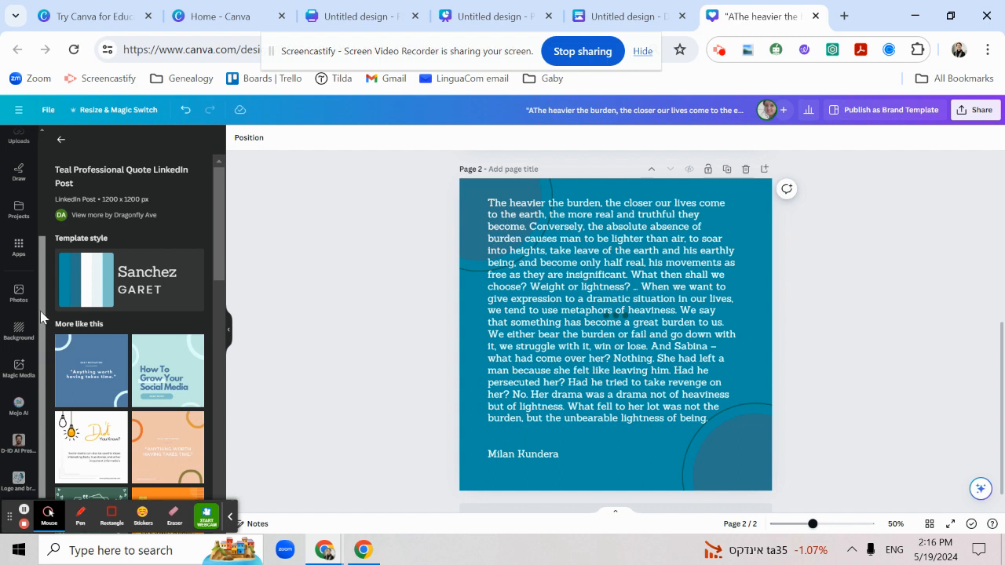
{"action": "scroll", "coordinate": [31, 314], "scroll_direction": "up", "scroll_amount": 3}
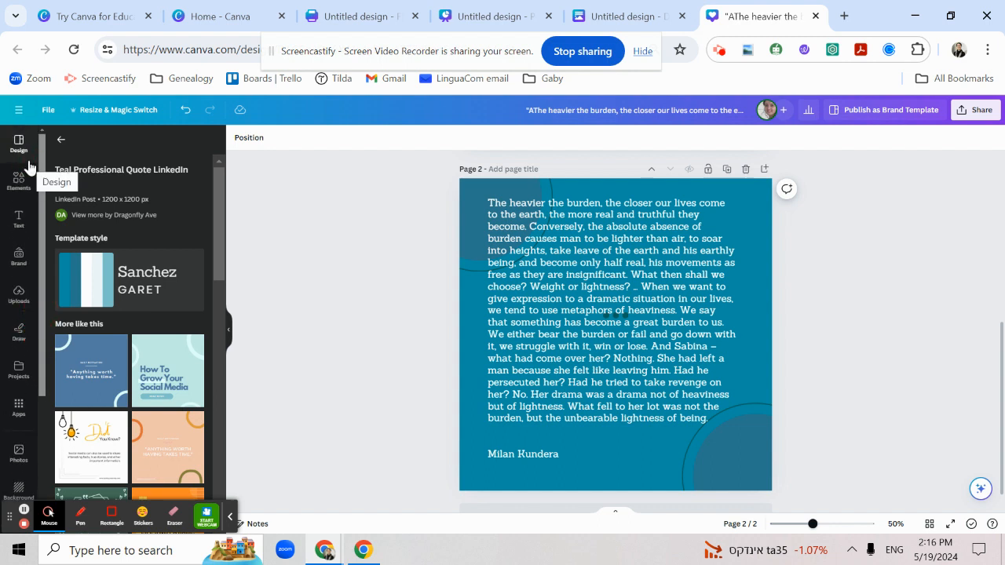
{"action": "left_click", "coordinate": [629, 15]}
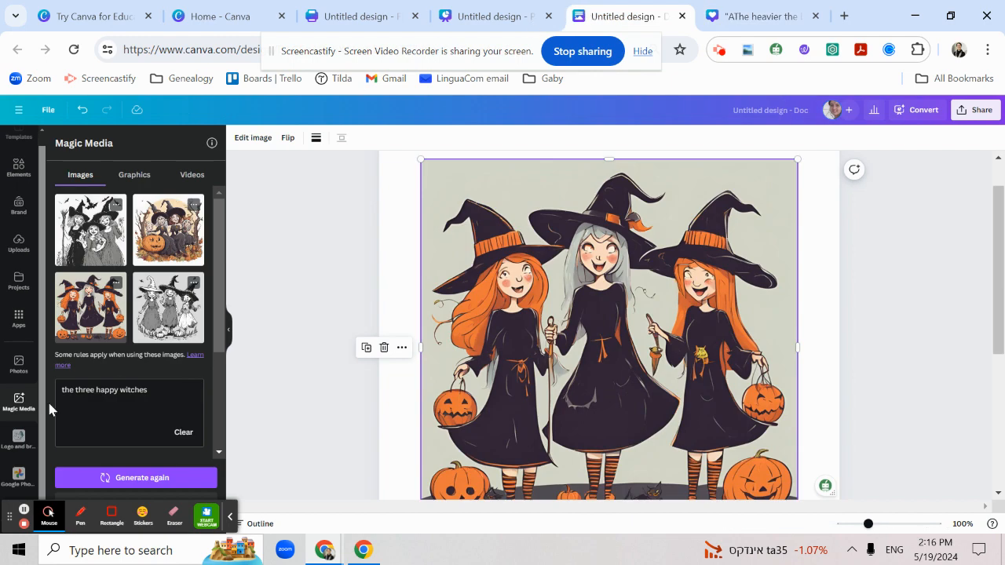